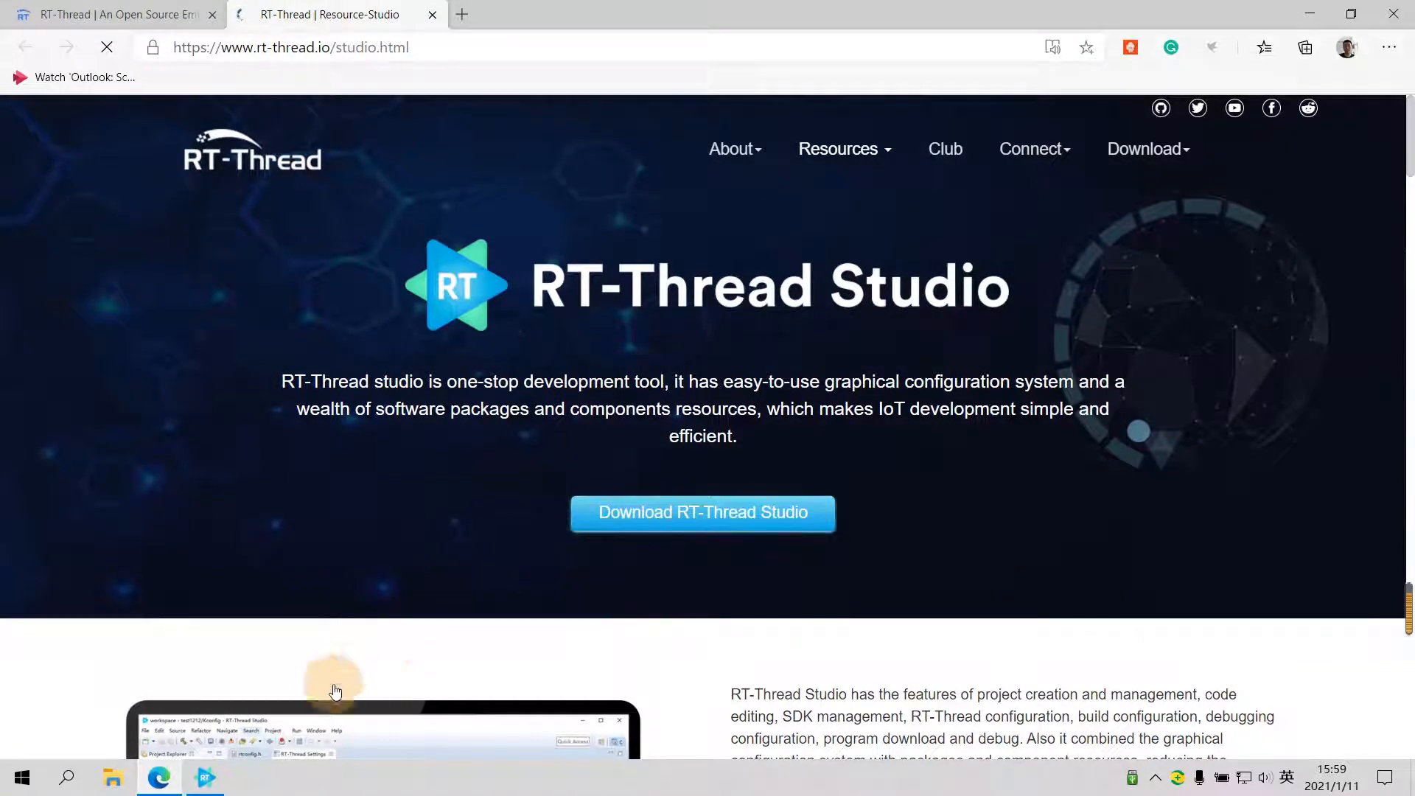
- Switch to RT-Thread Studio and close its Welcome page to reach the workspace
click(206, 777)
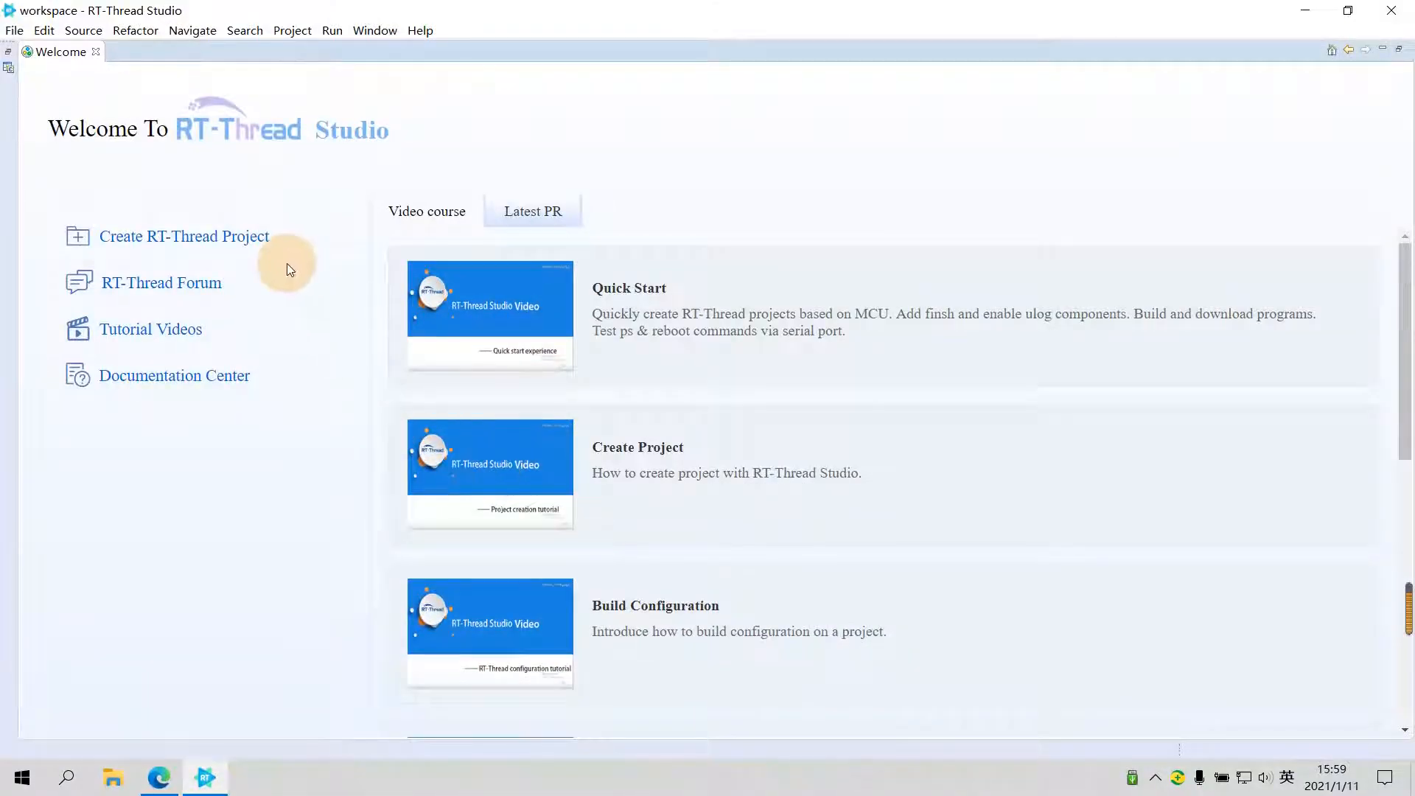
click(96, 52)
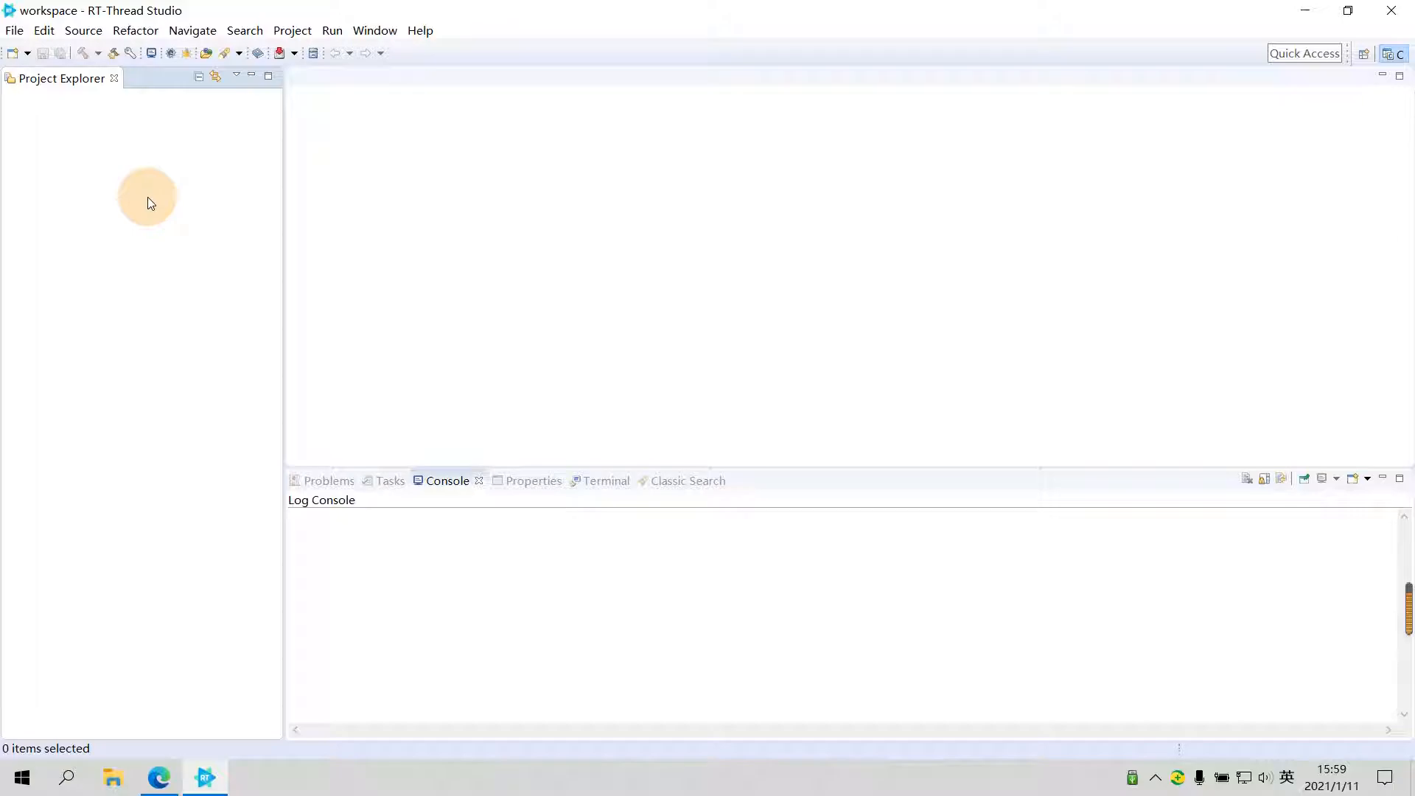
right_click(79, 153)
mouse_move(131, 161)
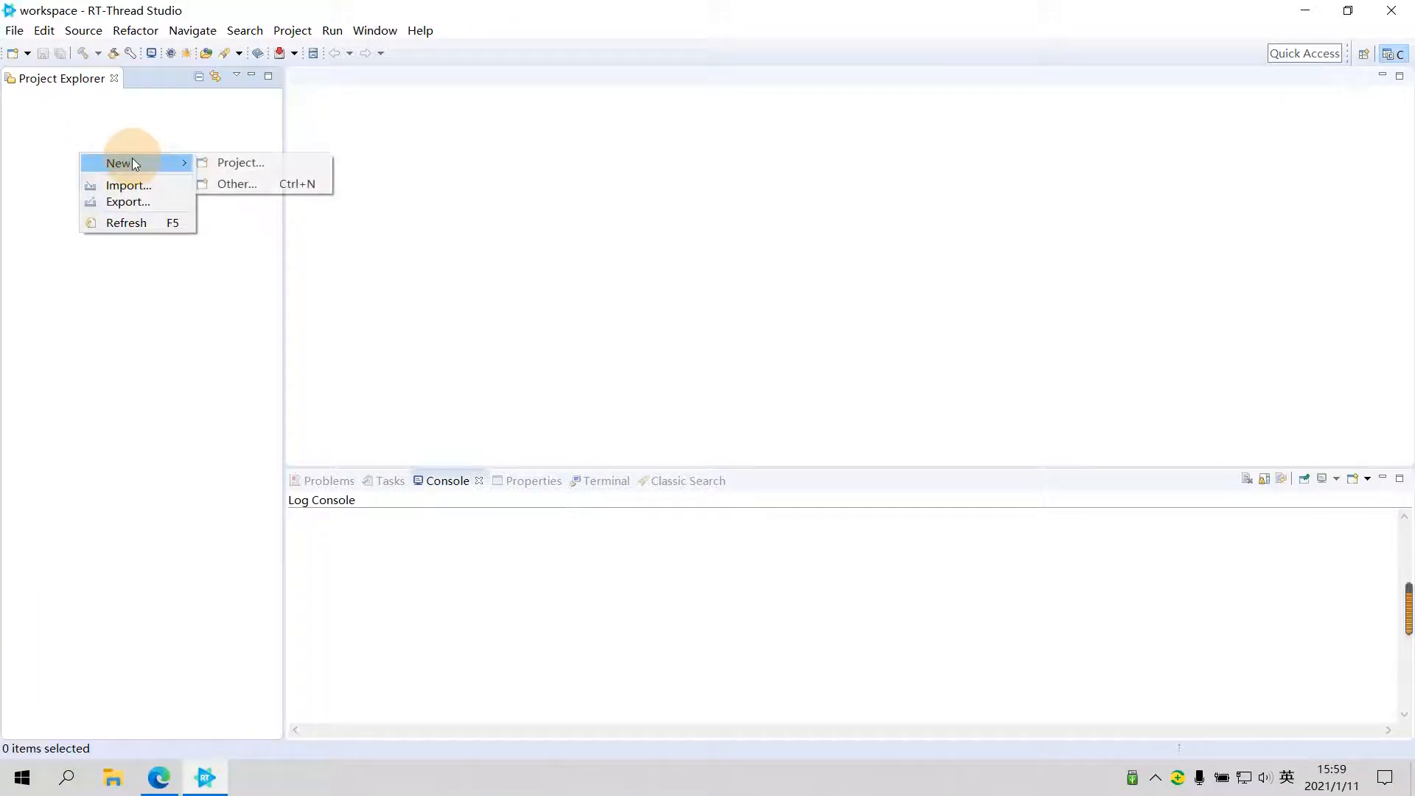
click(232, 162)
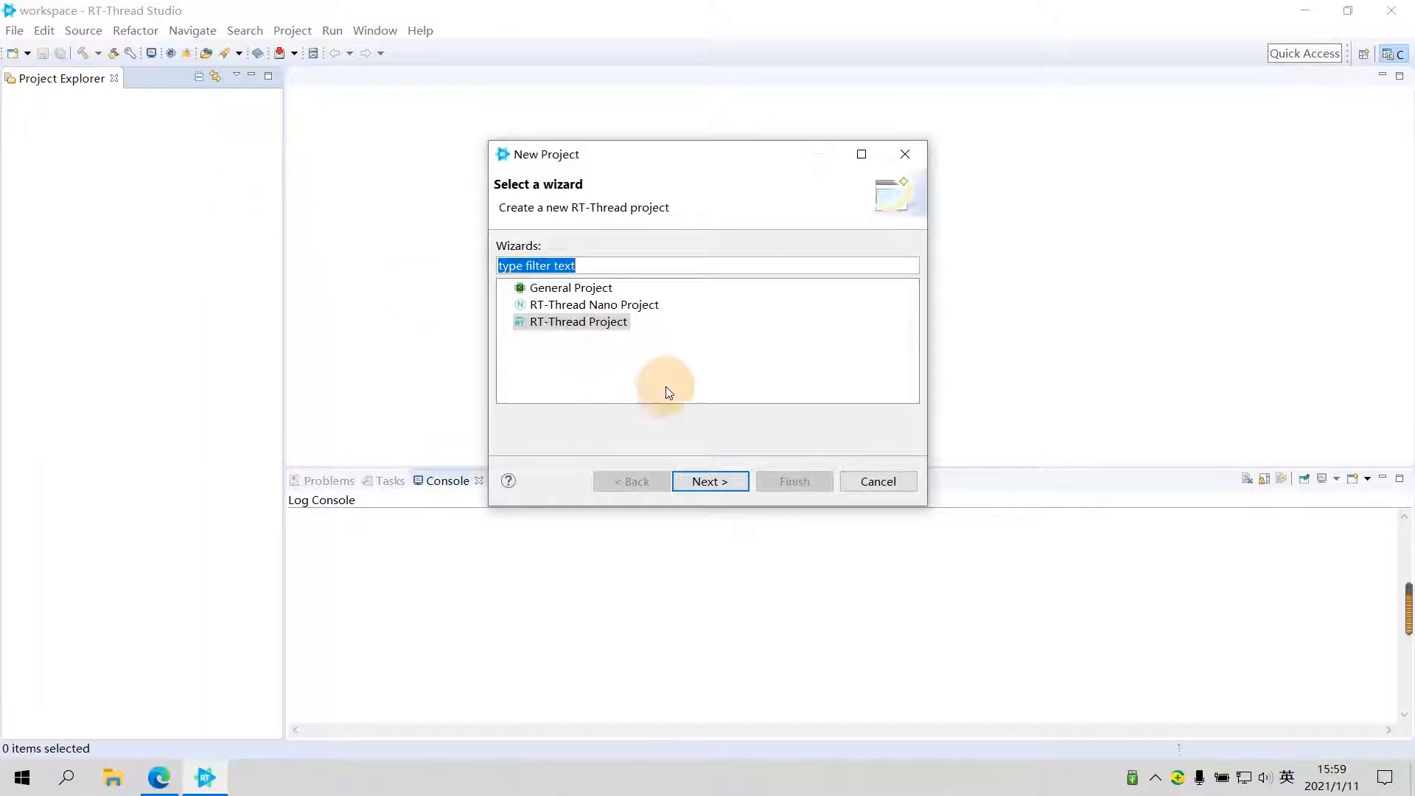
click(889, 486)
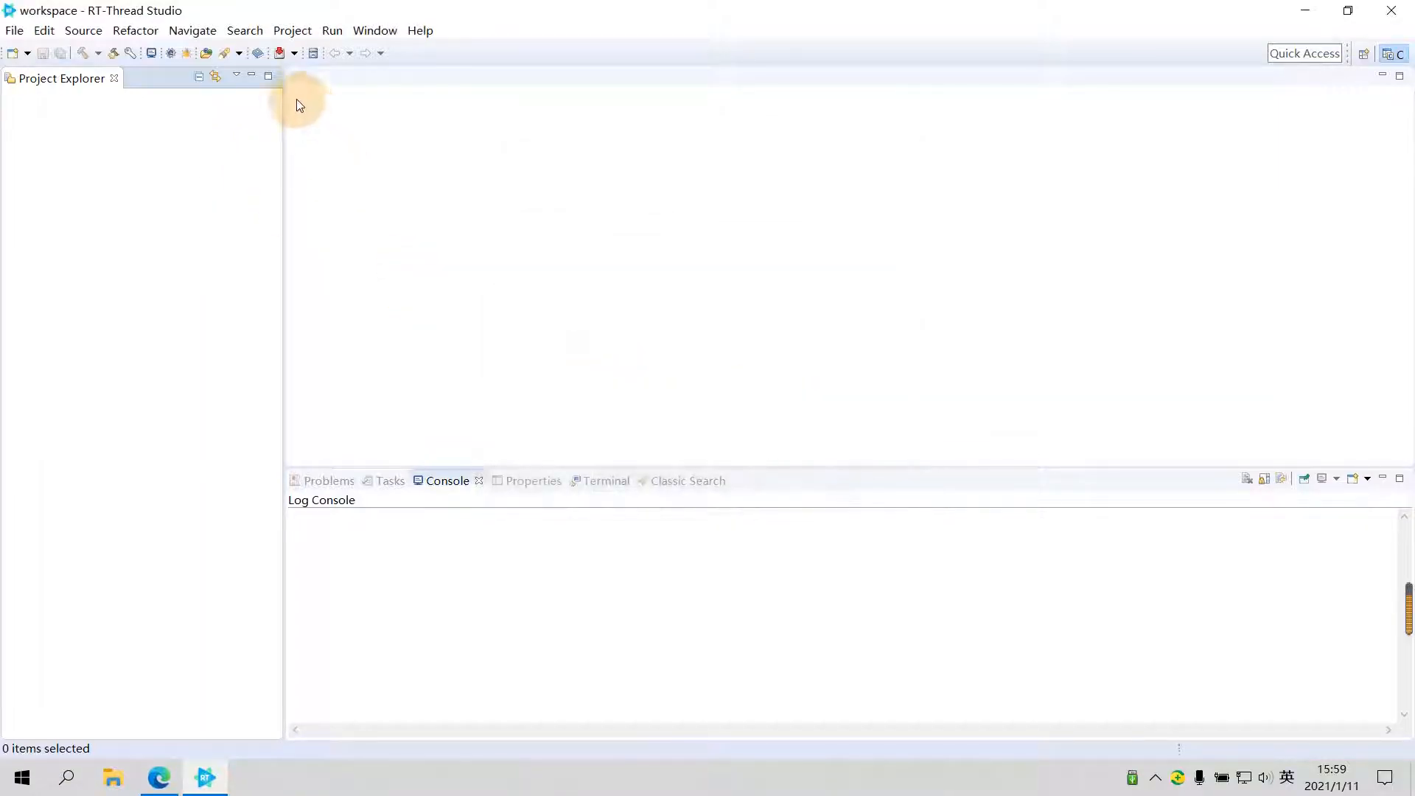
- Open the RT-Thread SDK Manager and update the latest (master branch) RT-Thread source code package
click(313, 54)
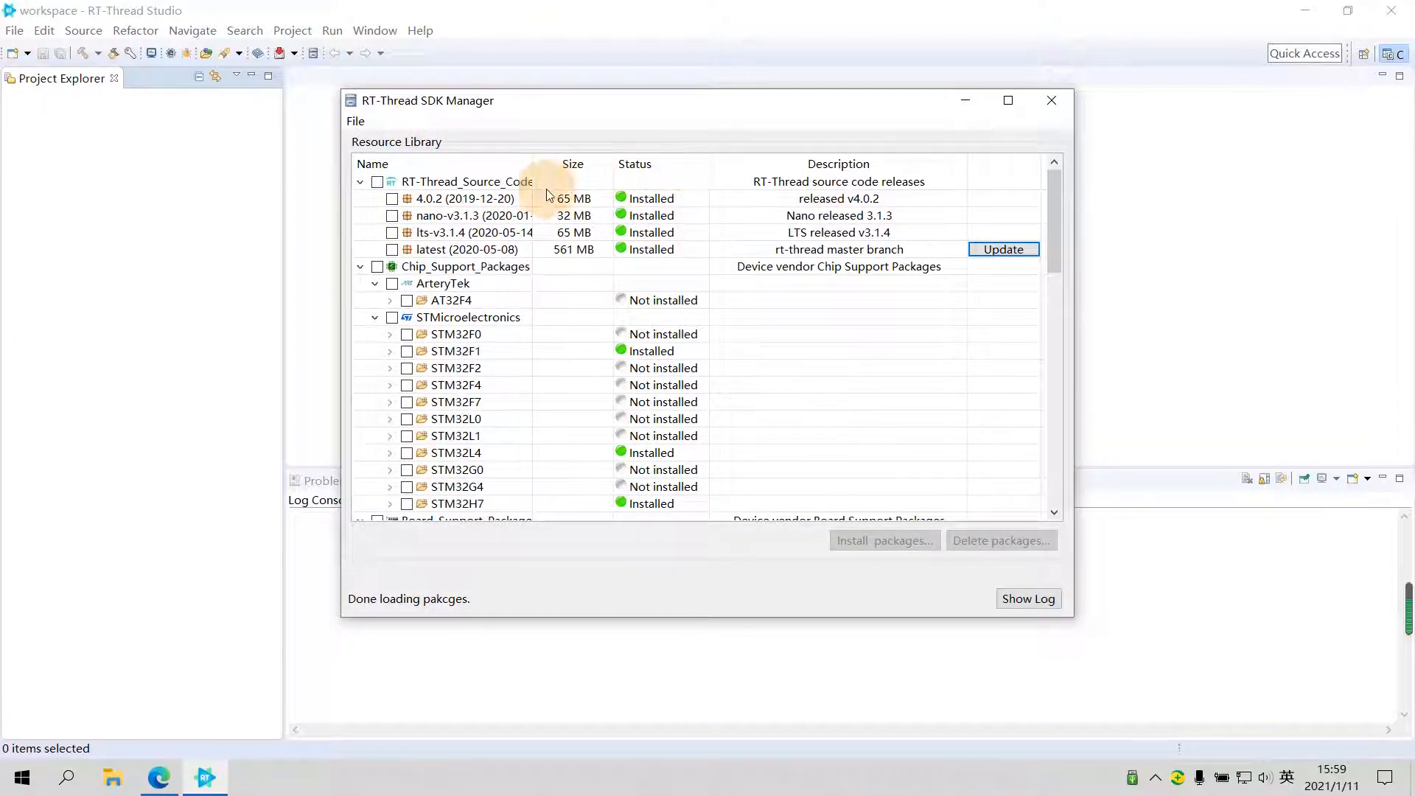
click(1003, 251)
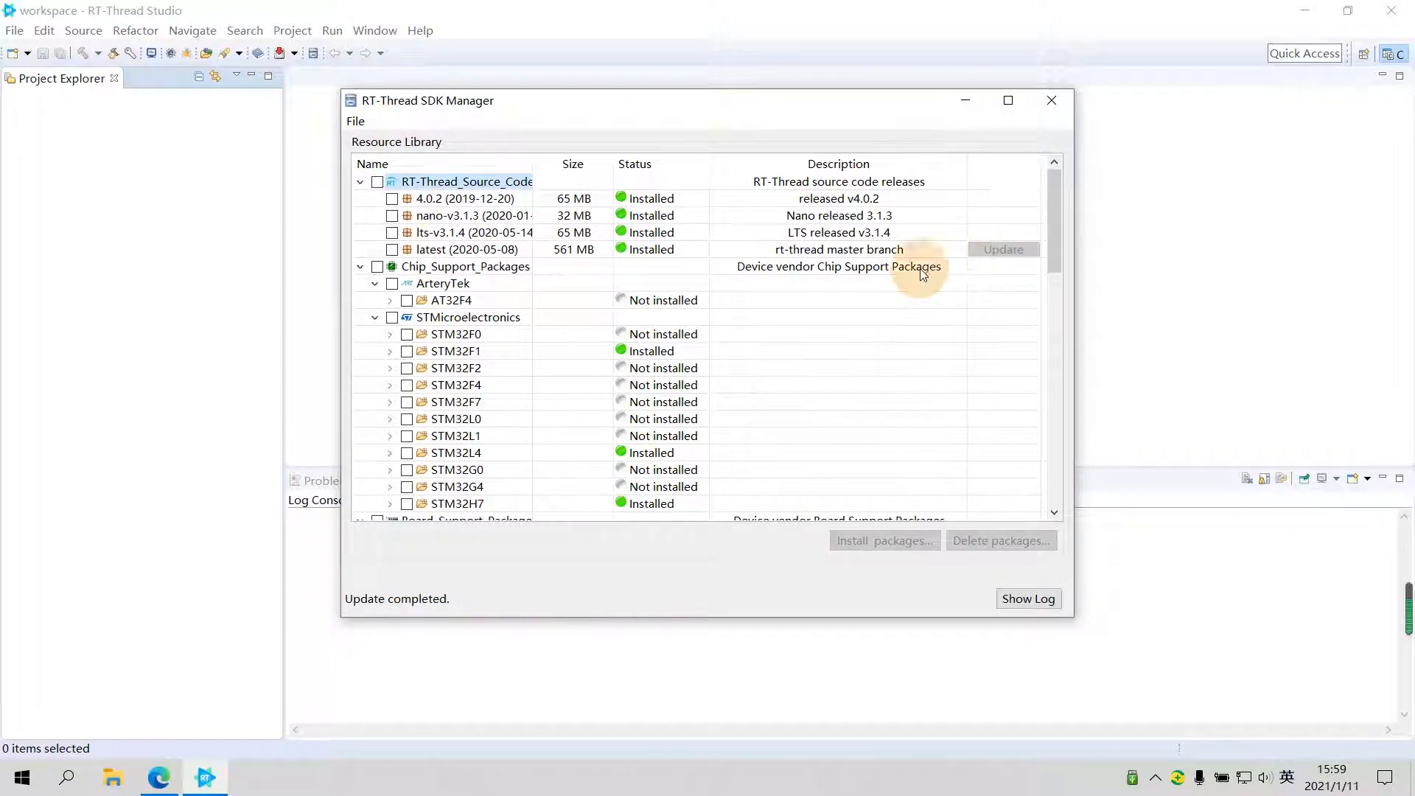
- Install version 0.1.9 of the STMicroelectronics STM32F4 chip support package
scroll(839, 286, down, 1)
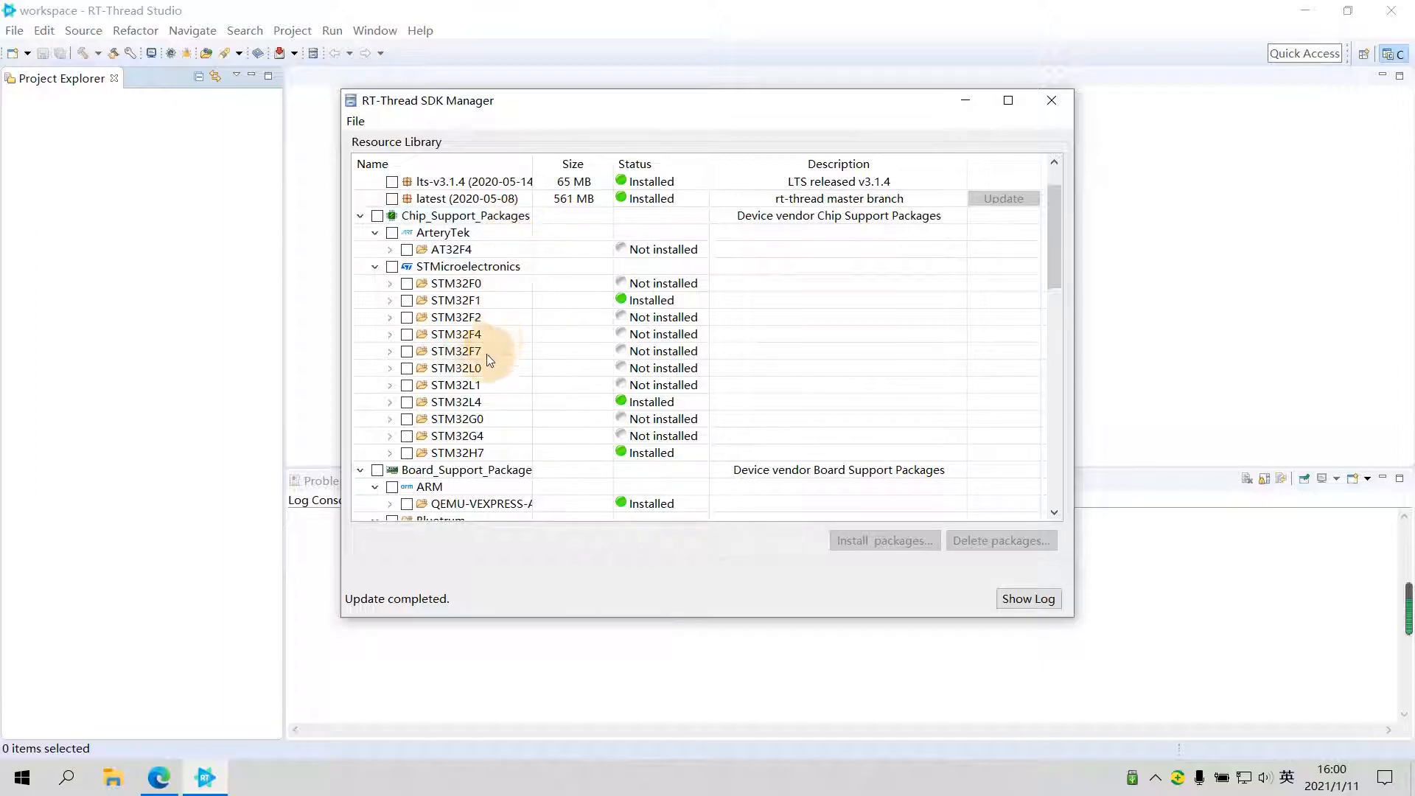
click(407, 336)
click(920, 278)
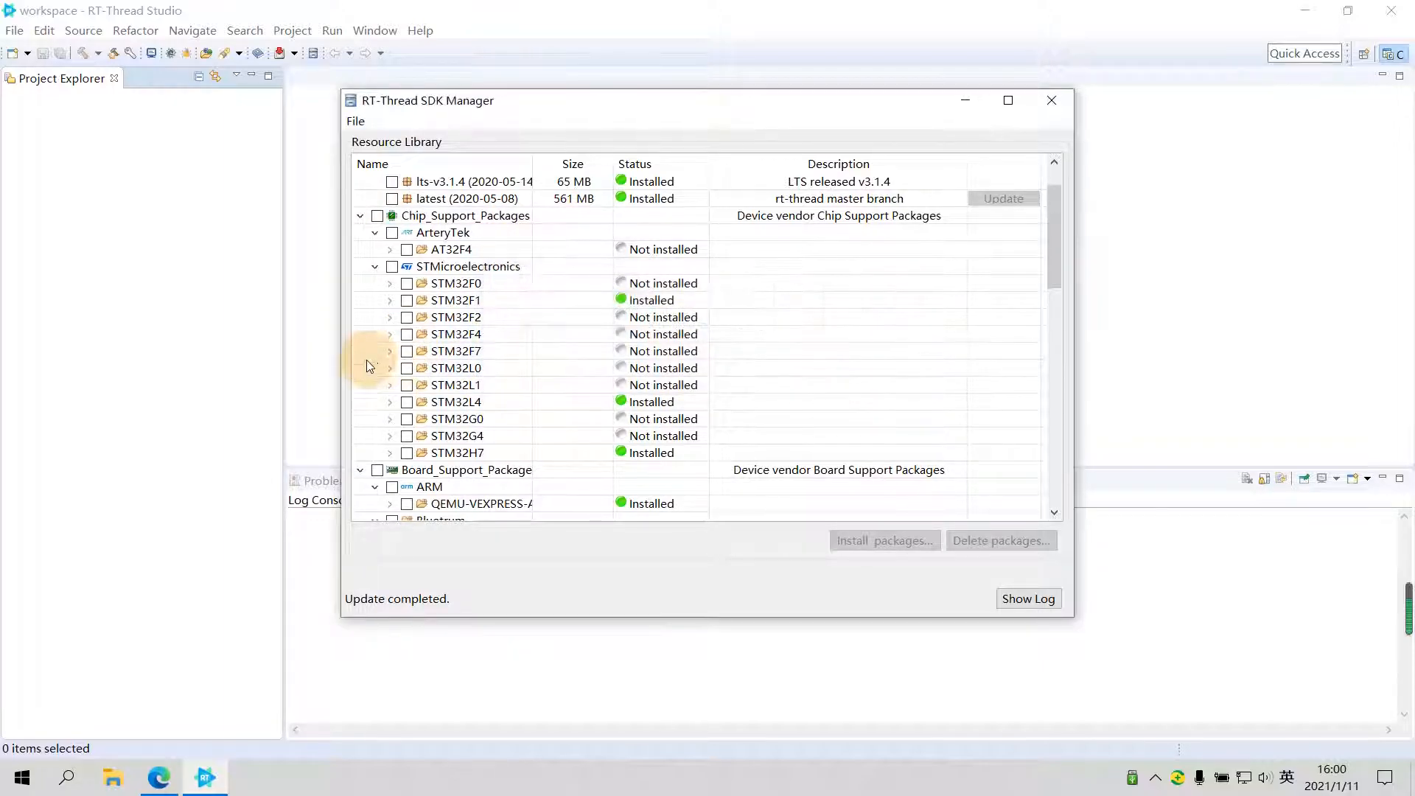
click(391, 336)
click(422, 352)
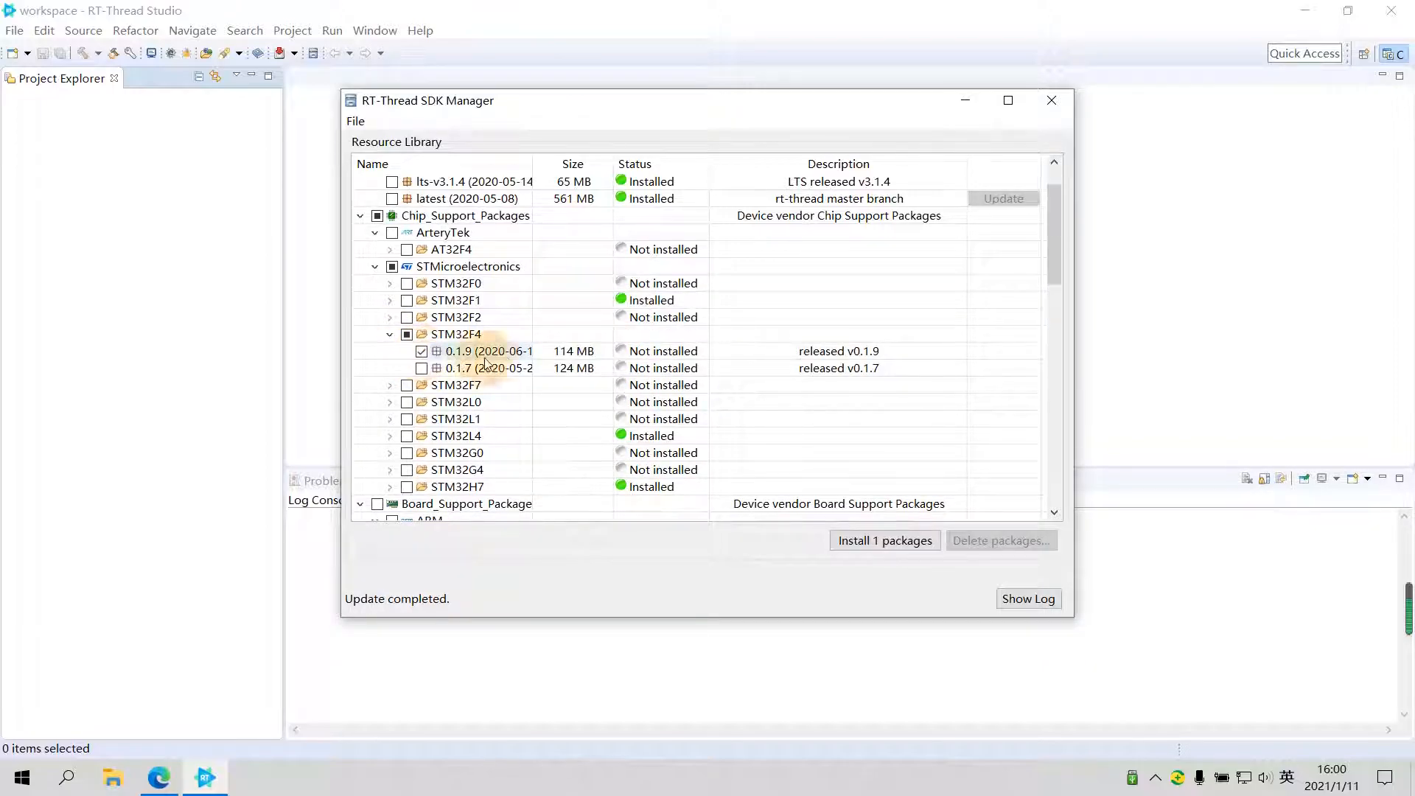
click(880, 540)
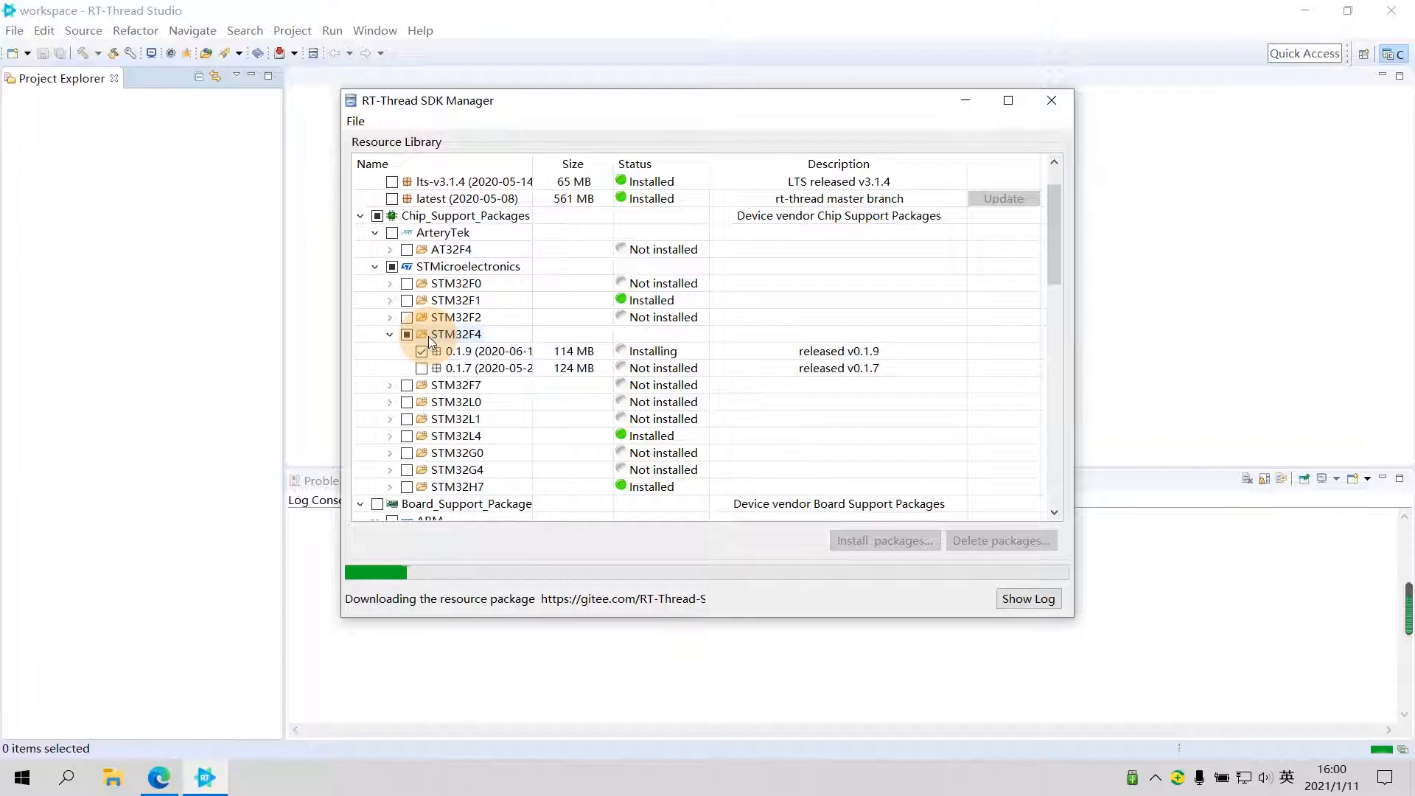
mouse_move(1401, 627)
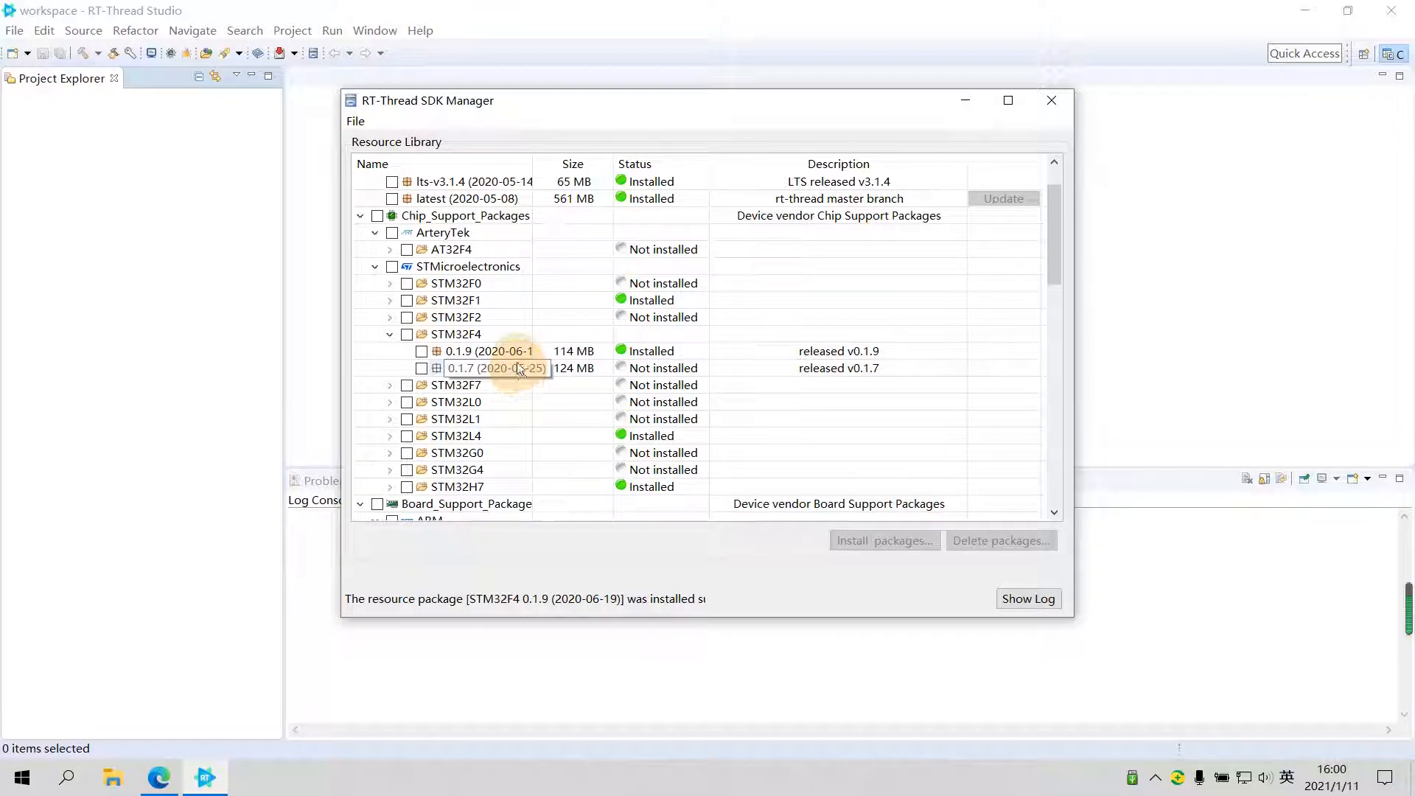
- Install version 0.2.0 of the STM32F401-ST-NUCLEO board support package and close the SDK Manager
scroll(509, 357, down, 2)
scroll(501, 356, down, 1)
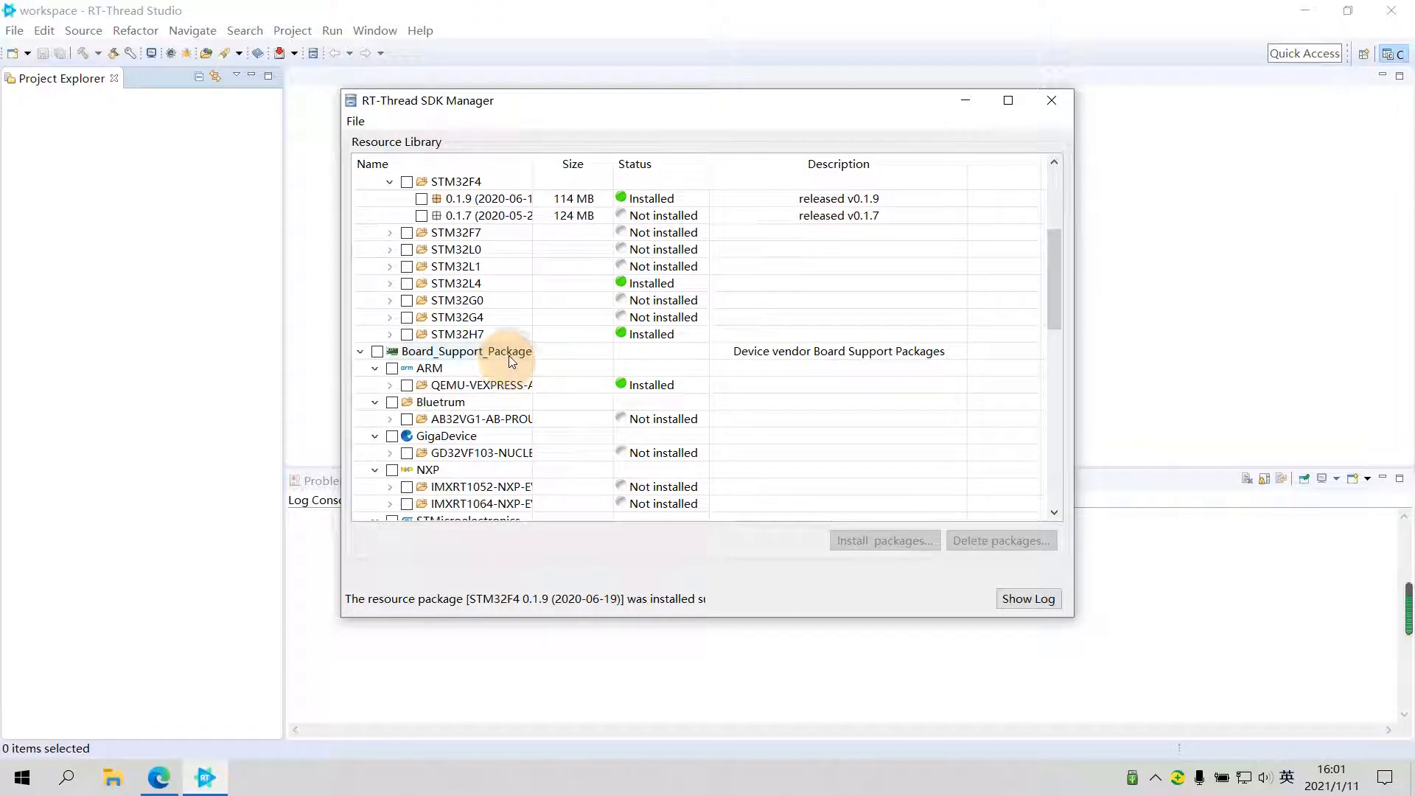
scroll(509, 361, down, 3)
drag(533, 163, 686, 158)
scroll(553, 346, down, 2)
scroll(556, 366, down, 1)
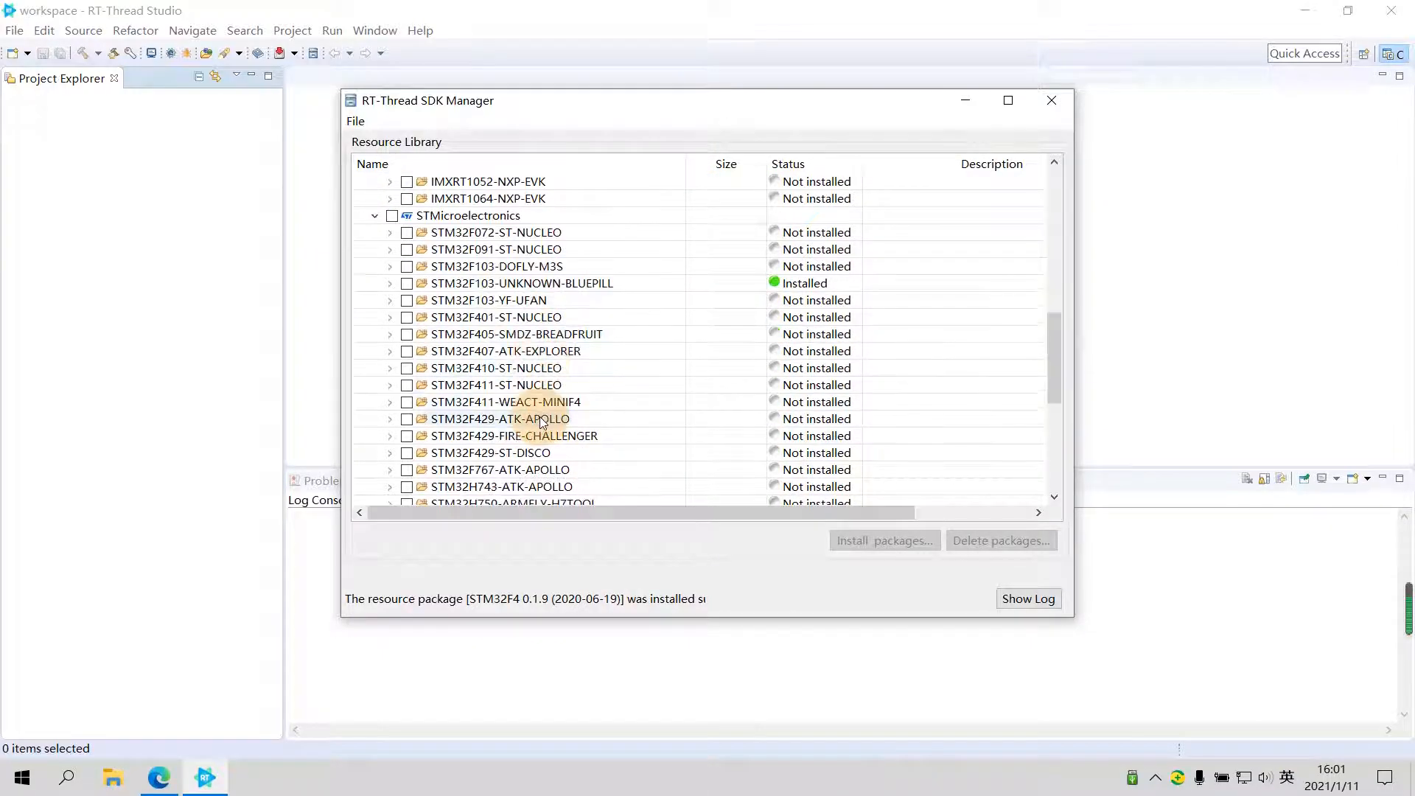
click(389, 317)
click(422, 334)
click(855, 542)
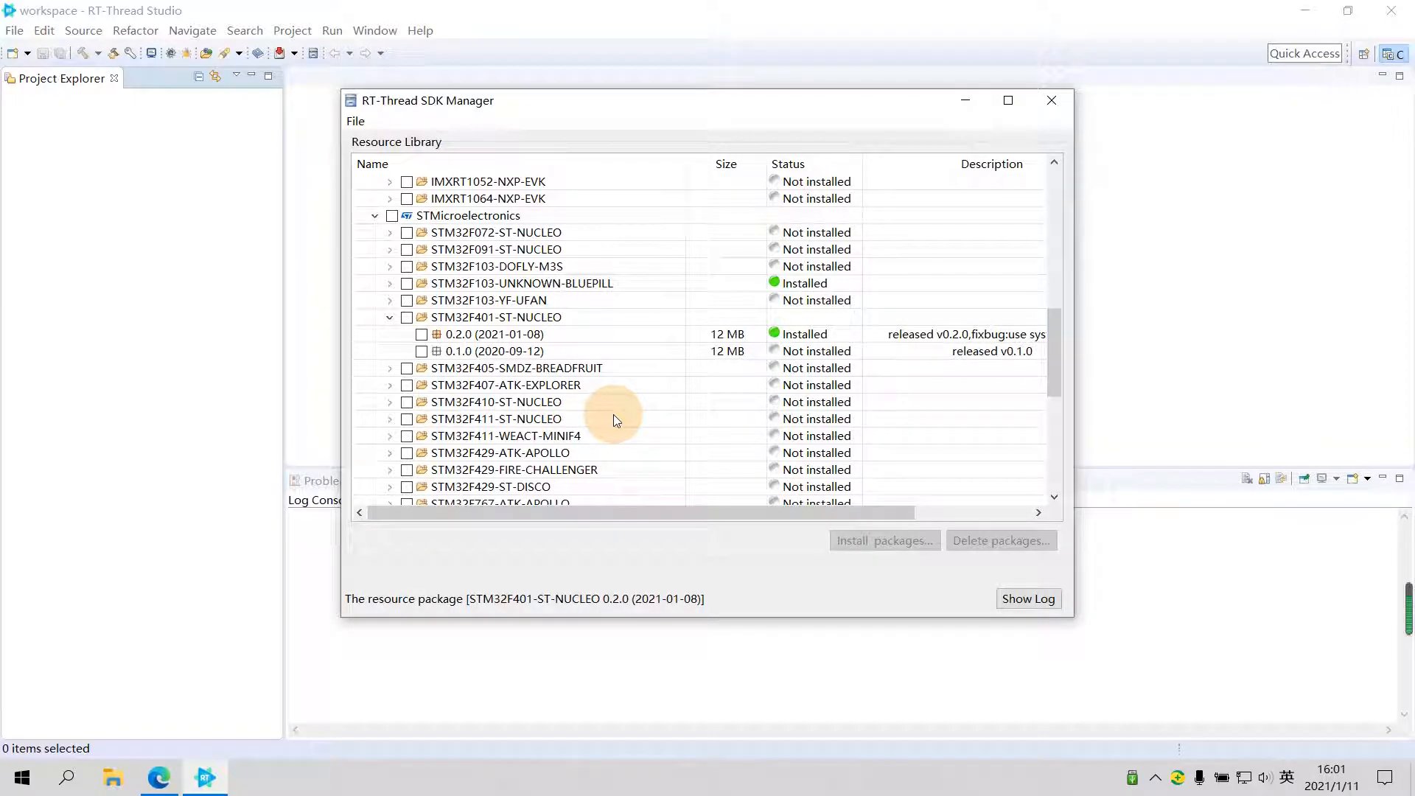
scroll(604, 405, down, 2)
scroll(582, 394, up, 3)
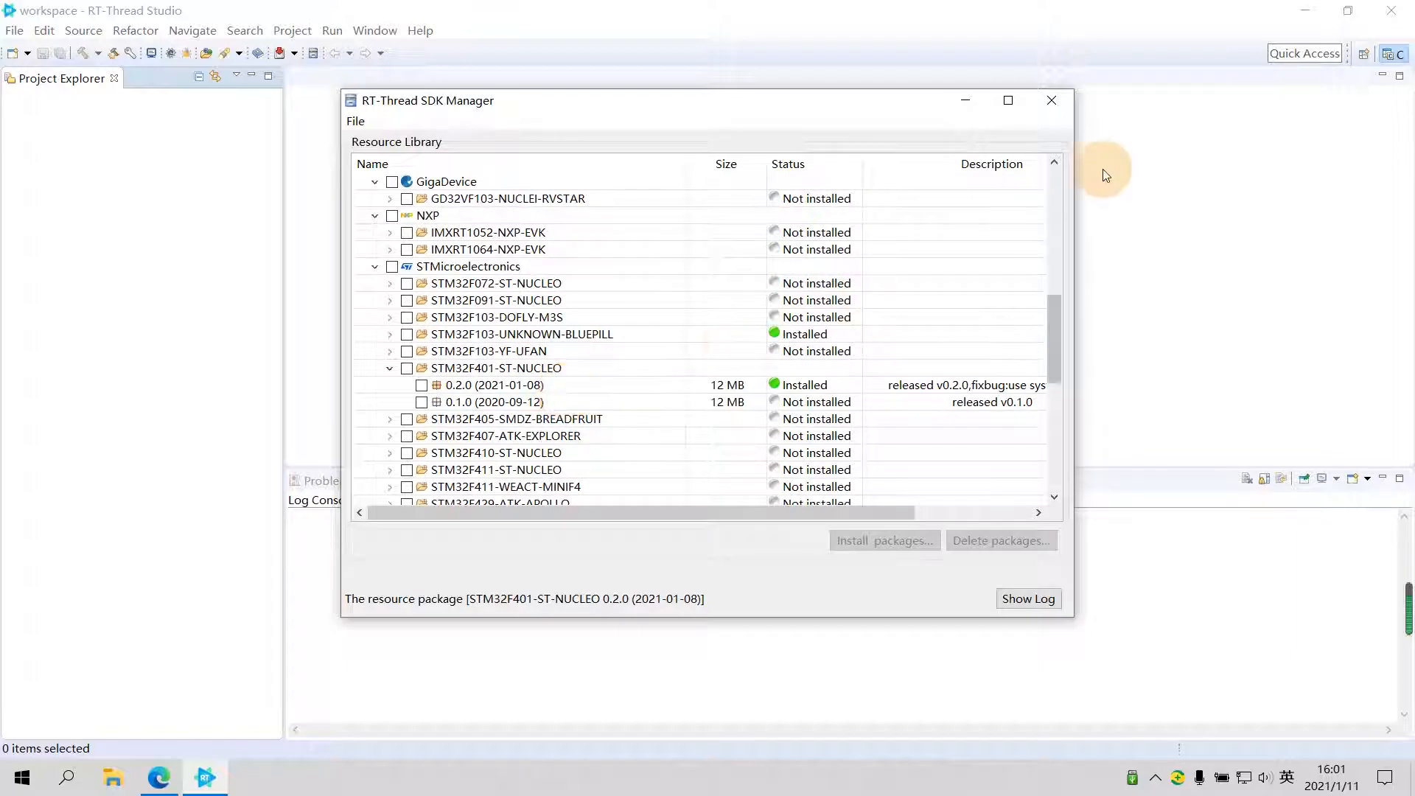
click(1054, 99)
- Start a new RT-Thread Project and name it test
right_click(131, 288)
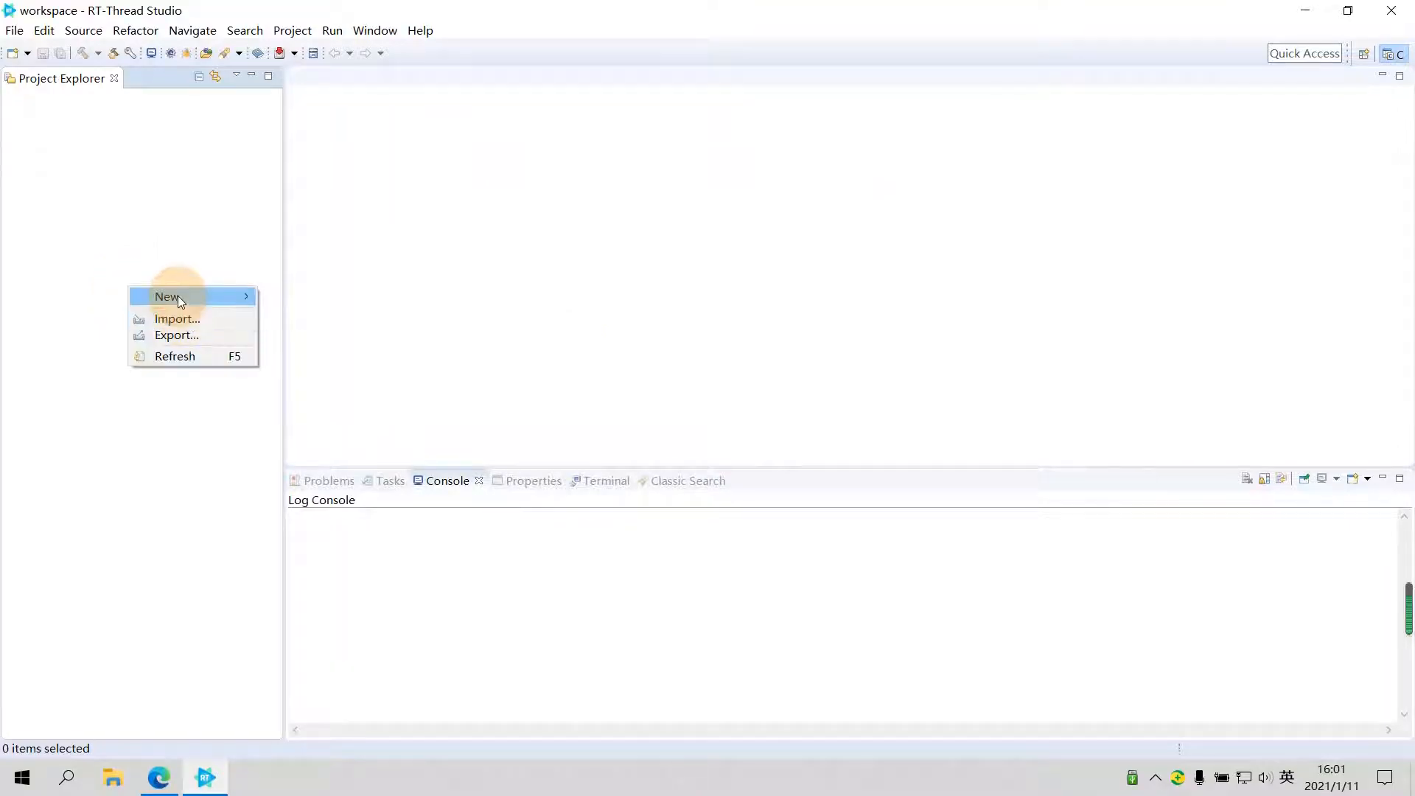
mouse_move(178, 294)
click(311, 295)
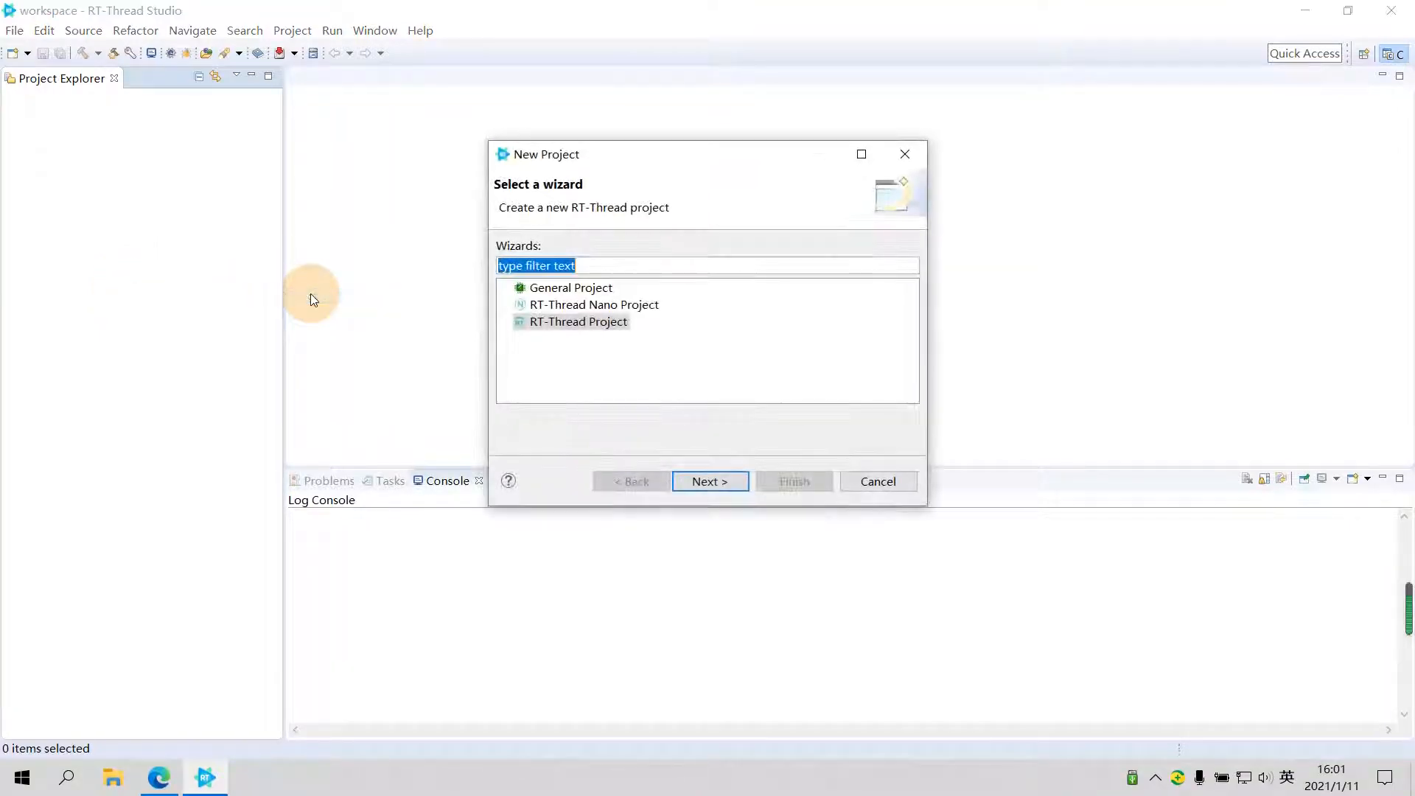
click(553, 322)
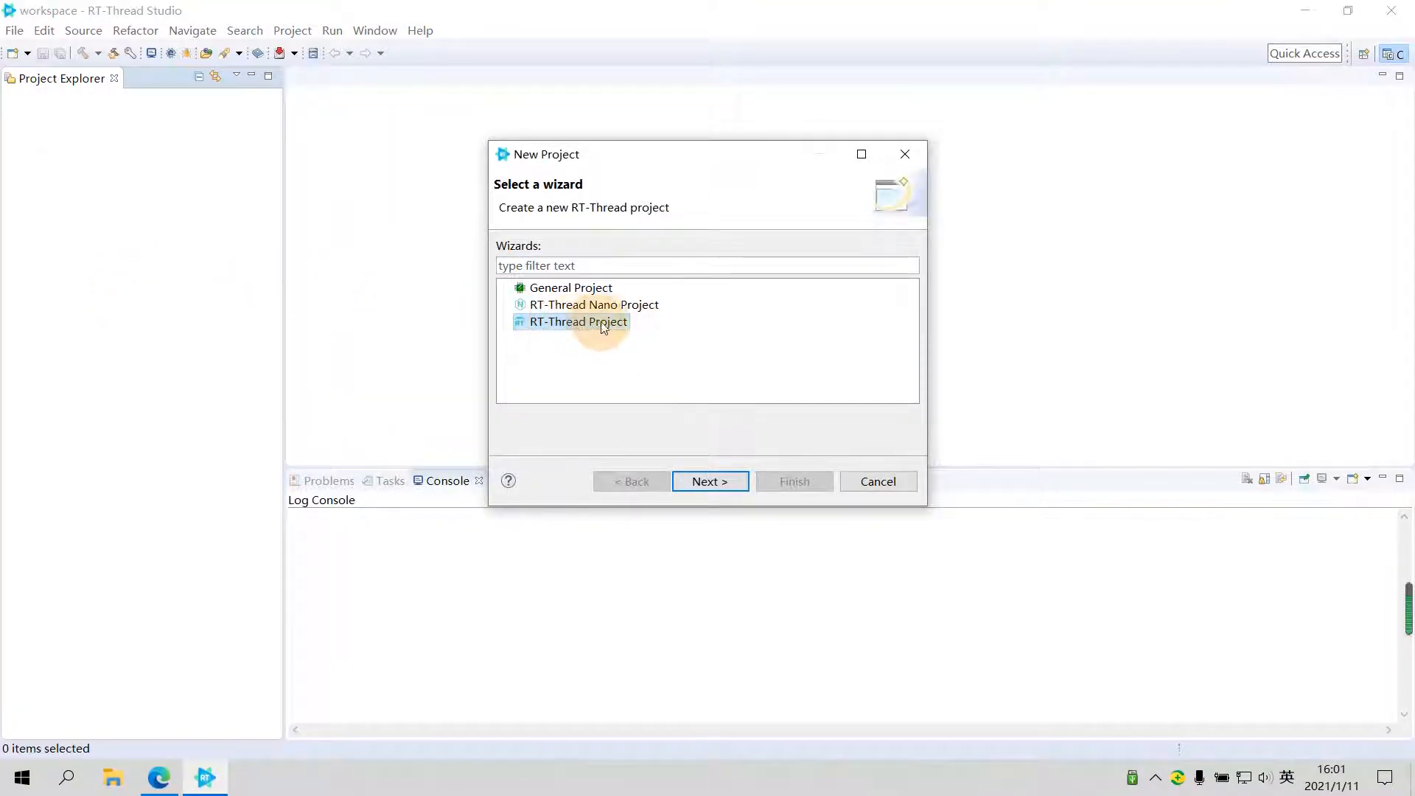
click(704, 482)
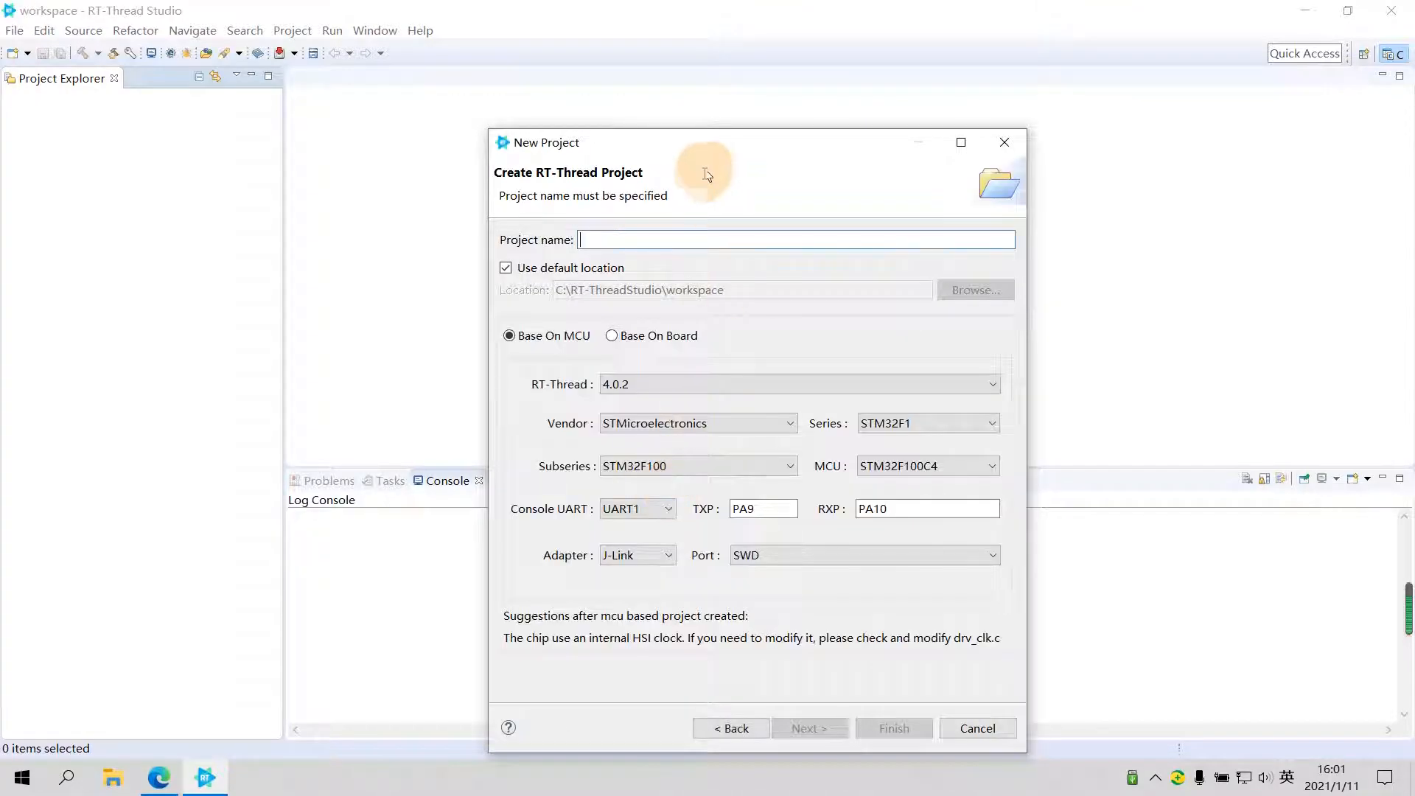
drag(622, 119, 597, 109)
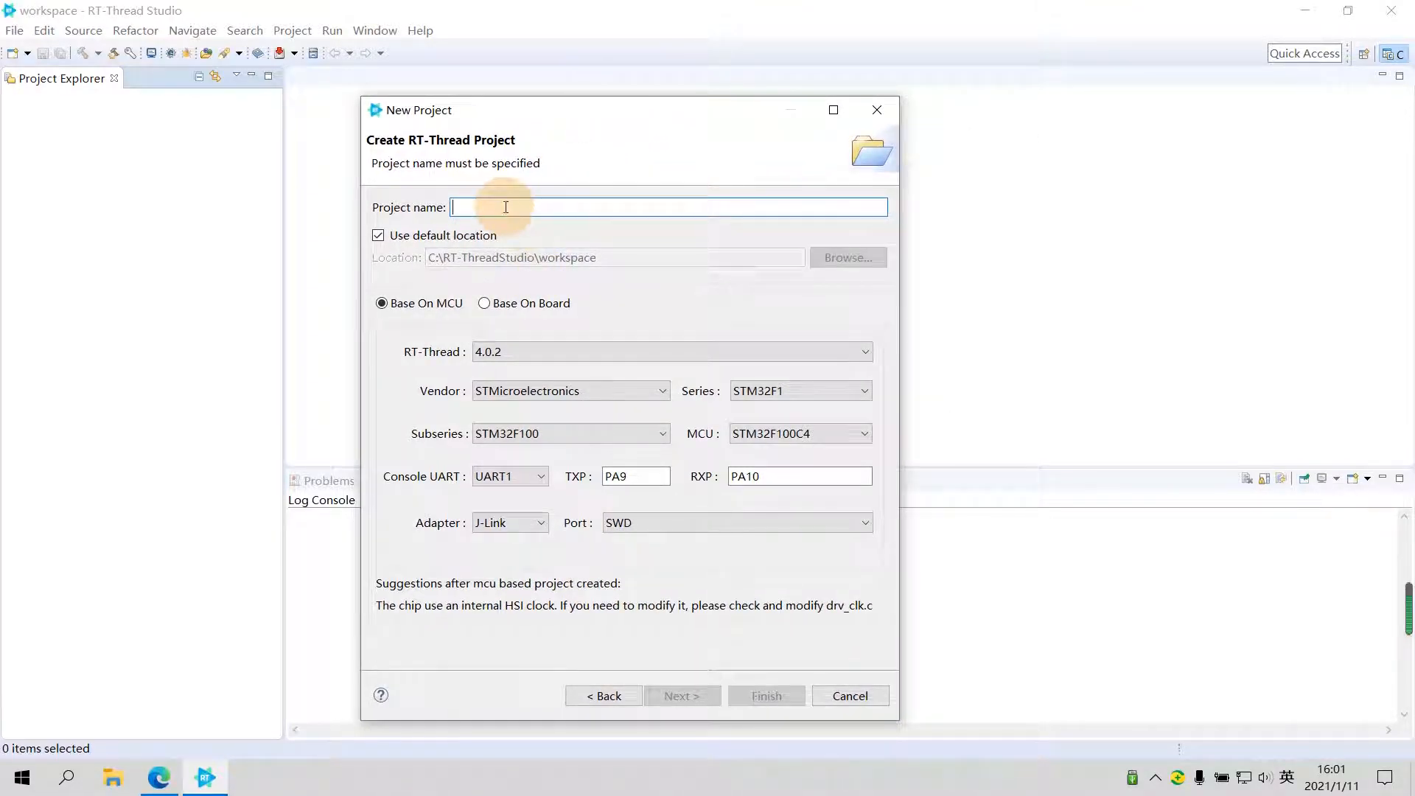
text(rt)
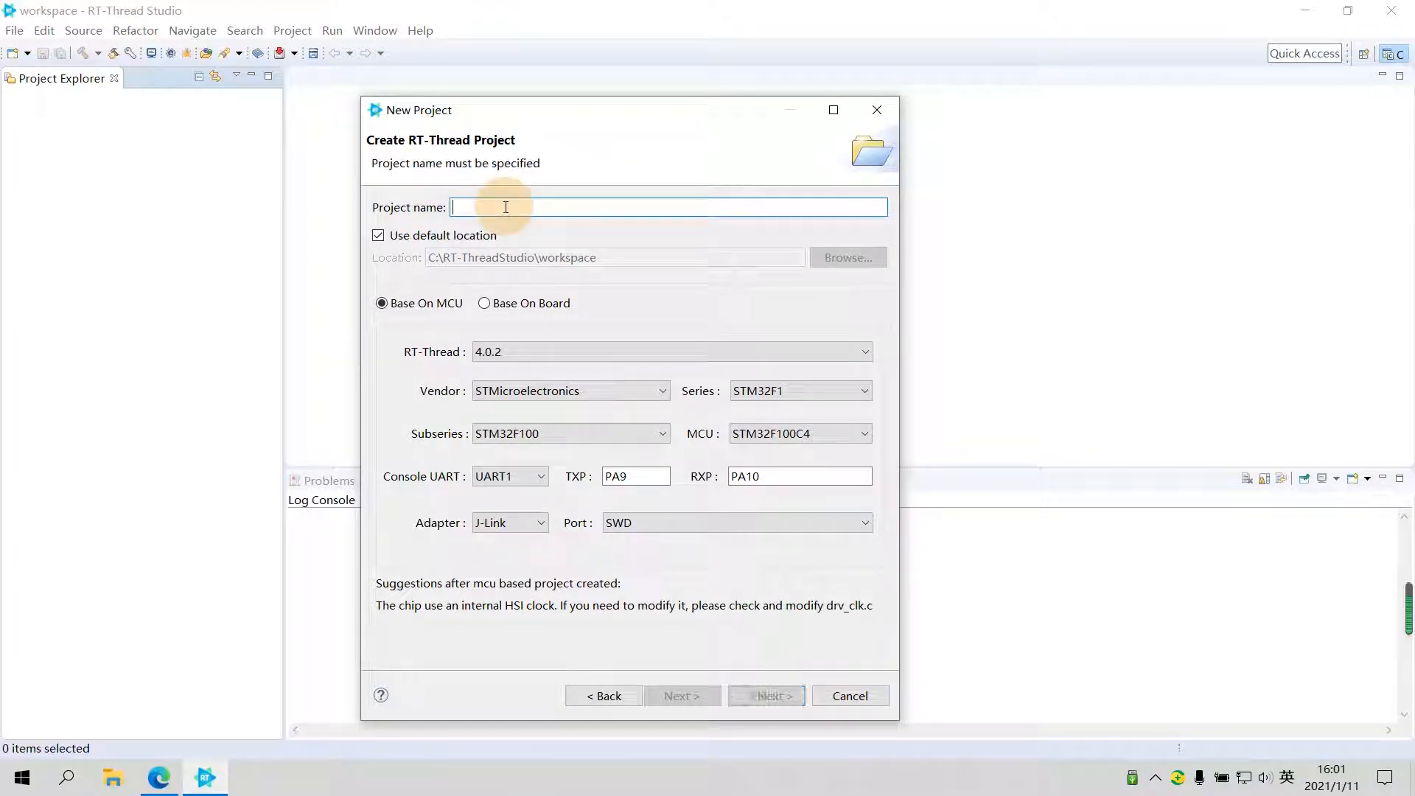
text(test)
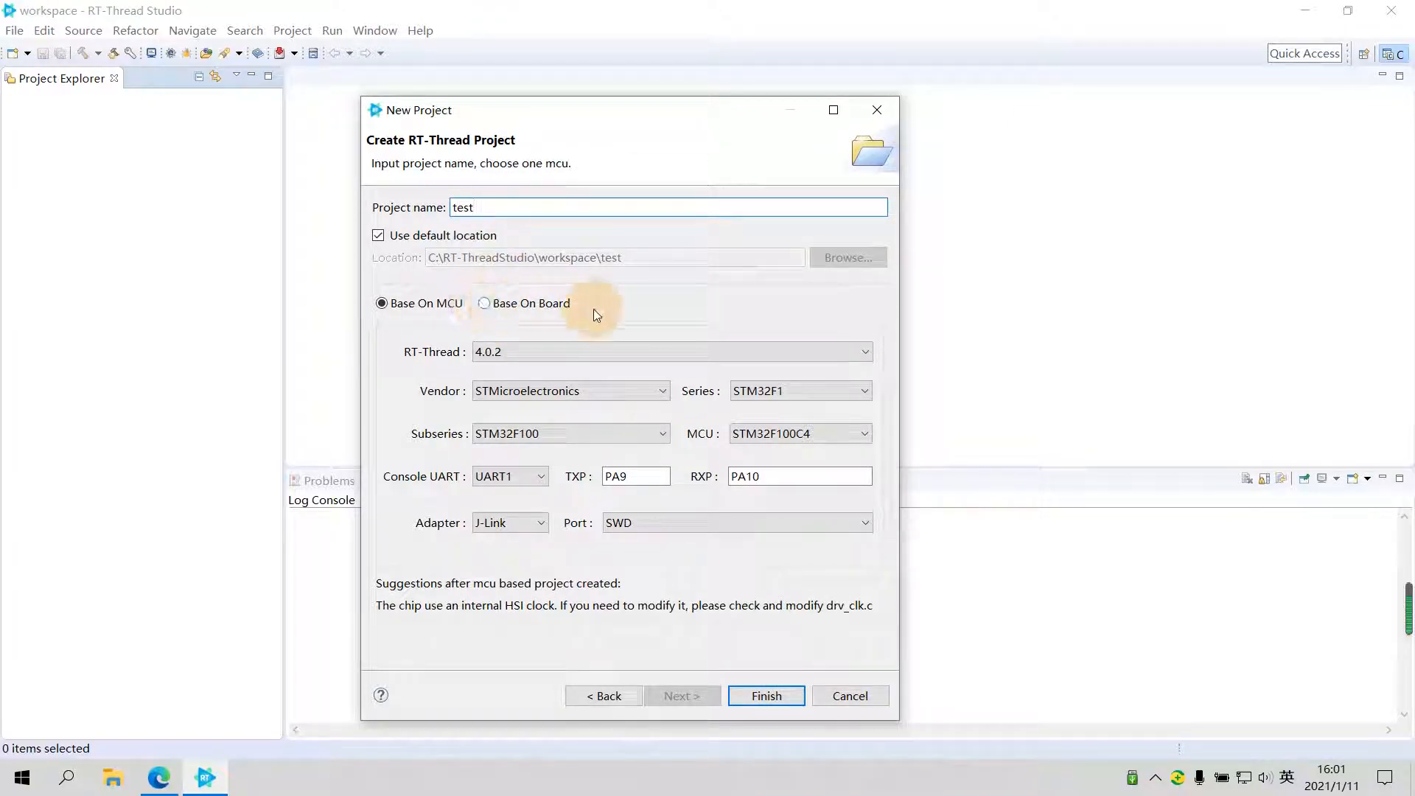
- Base the project on the STM32F401-ST-NUCLEO board and create it
click(517, 313)
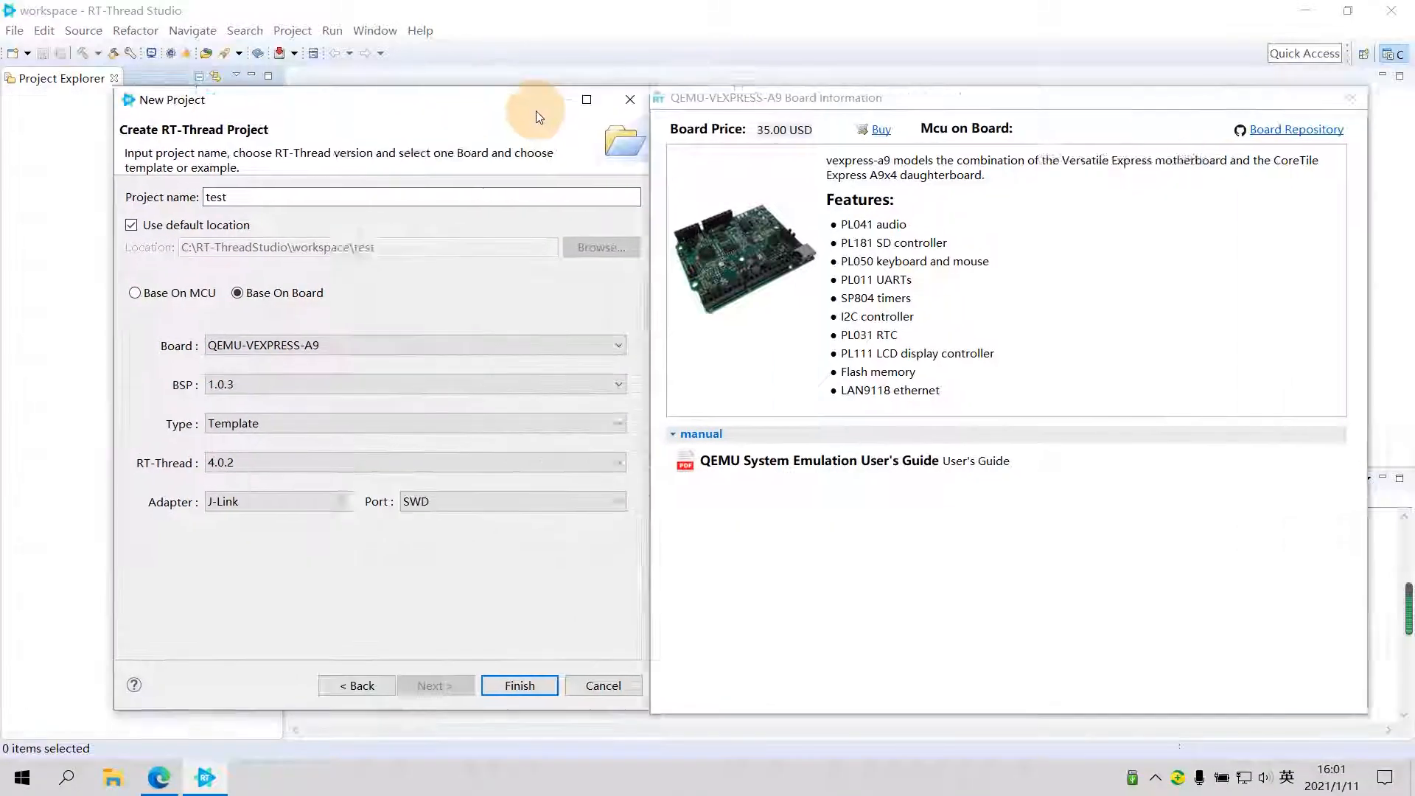
click(489, 339)
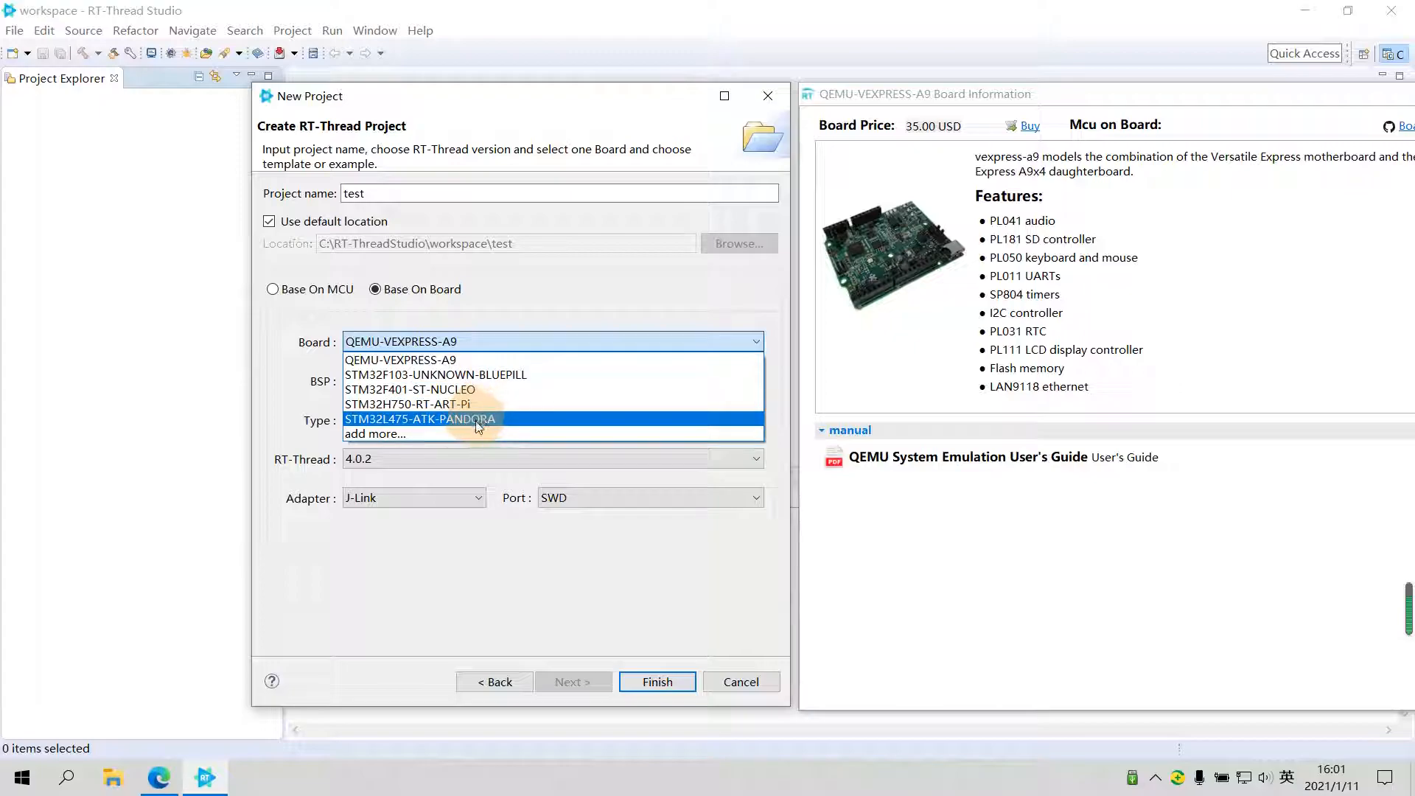
click(468, 392)
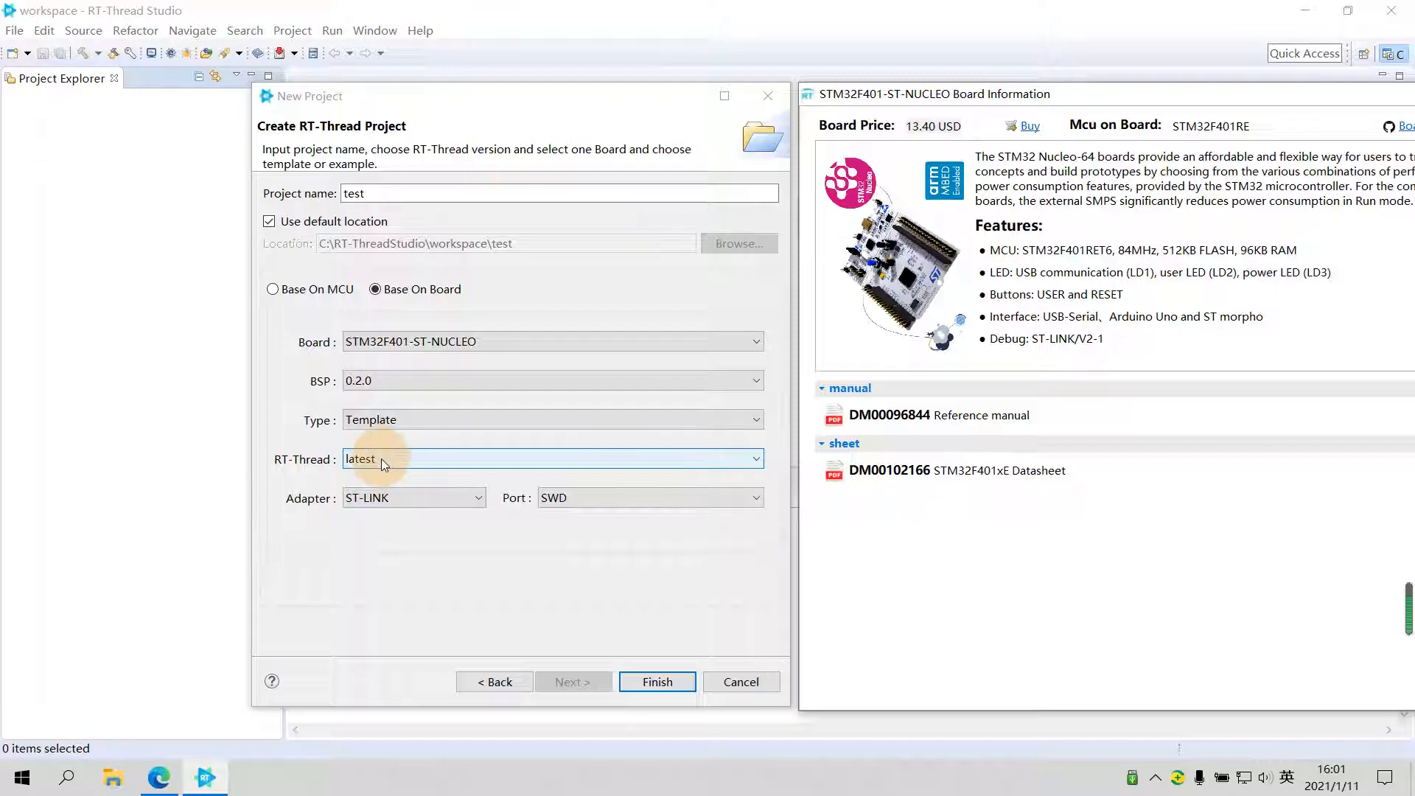
click(656, 681)
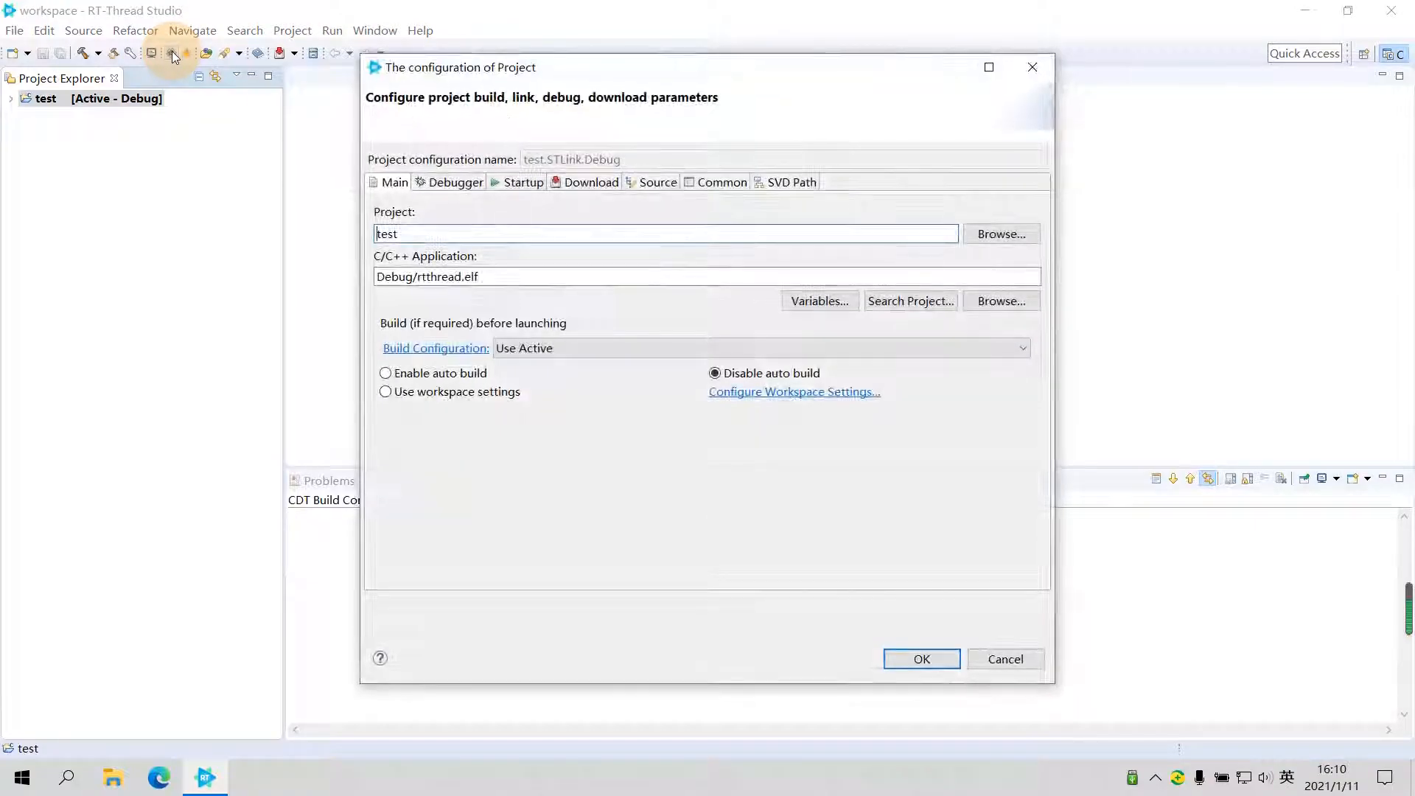
- Set the download reset mode to System Reset in the project configuration and apply it
click(582, 183)
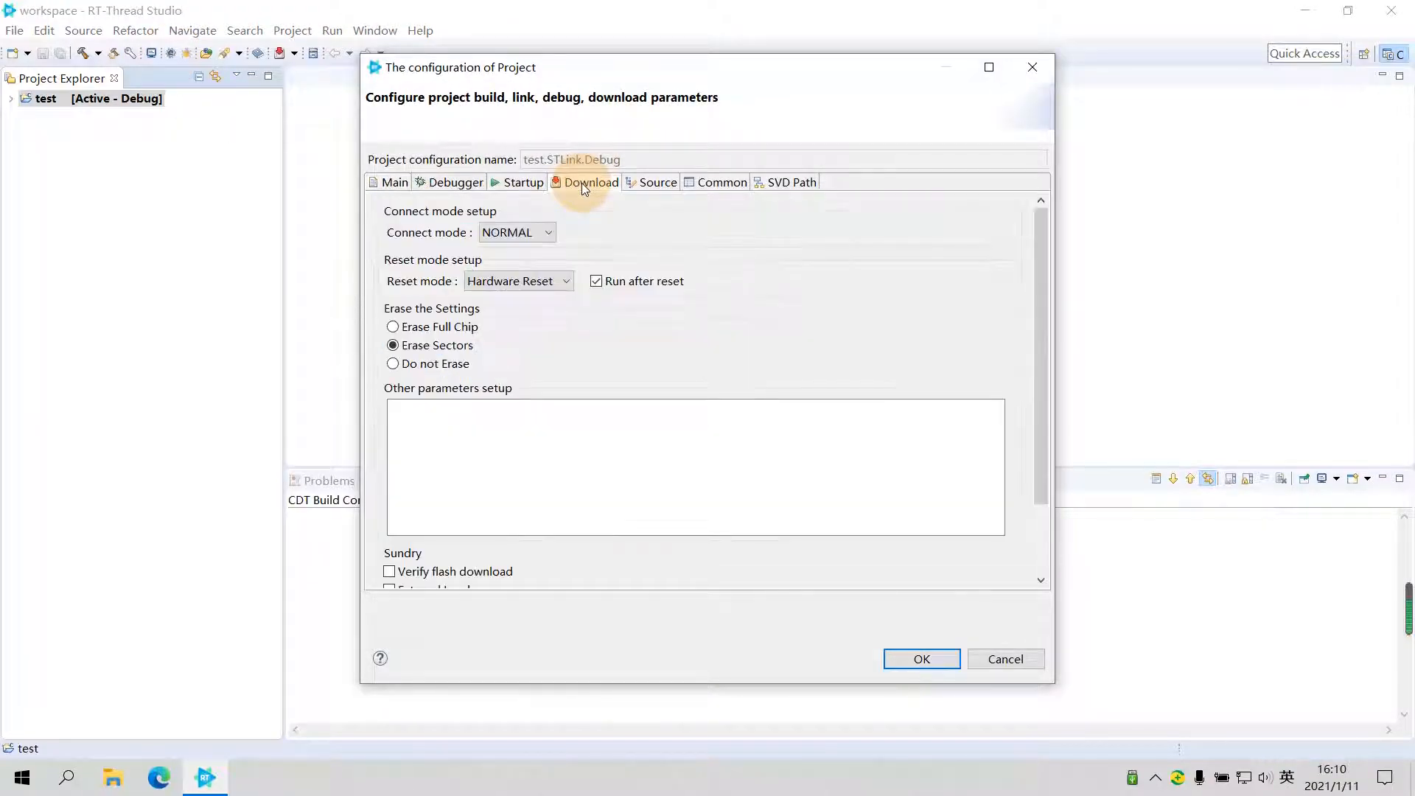
click(504, 286)
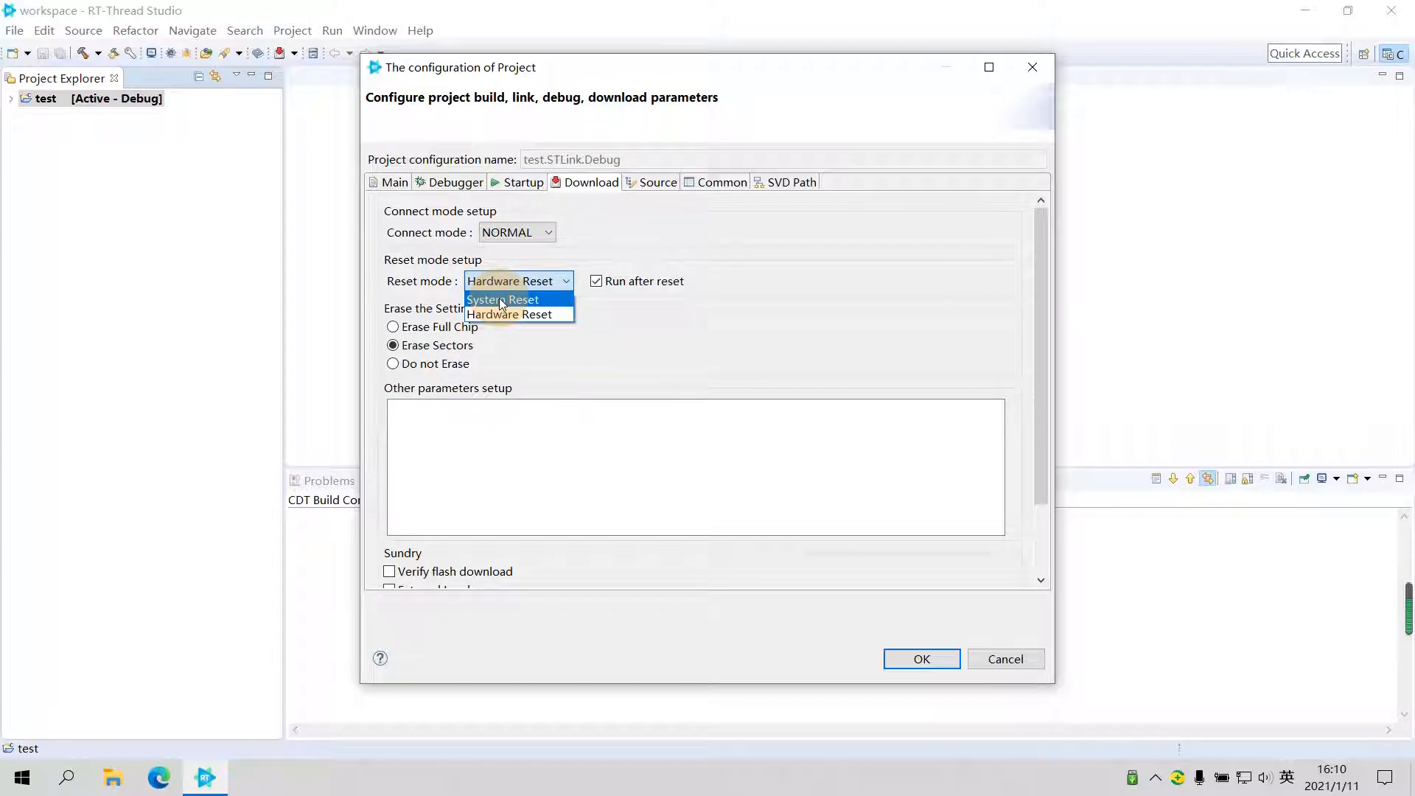
click(501, 300)
click(910, 661)
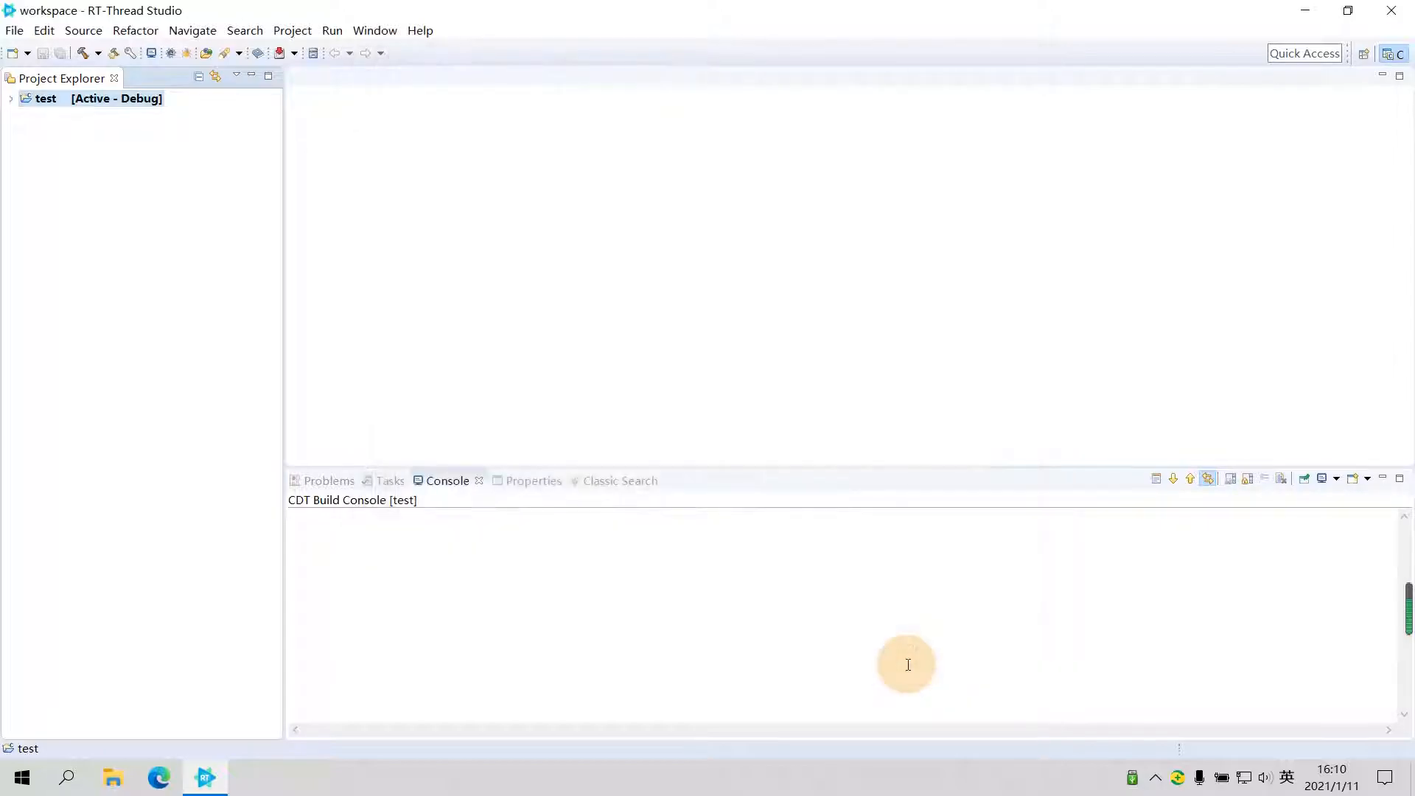
- Expand the test project, build its Debug configuration and flash the firmware to the board
click(10, 98)
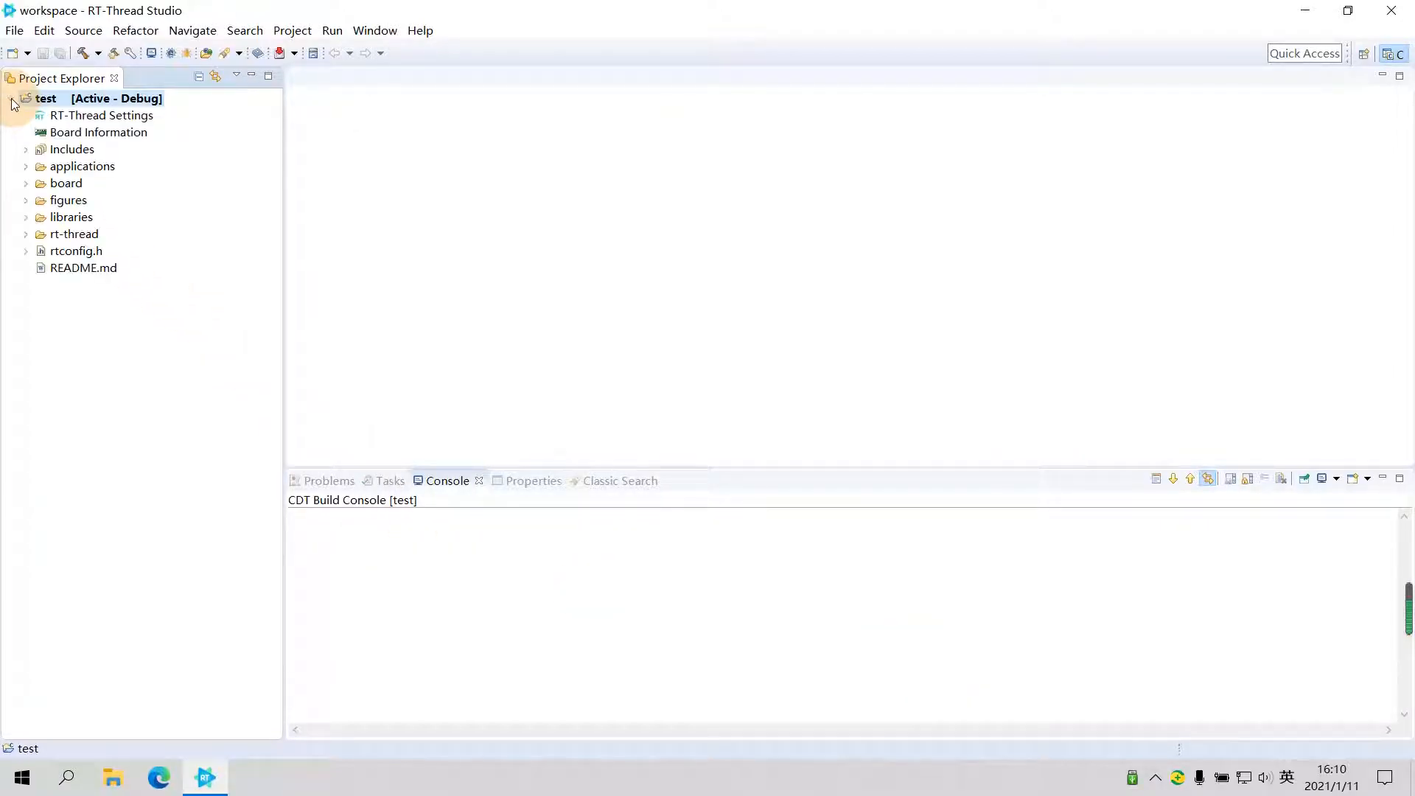
click(83, 51)
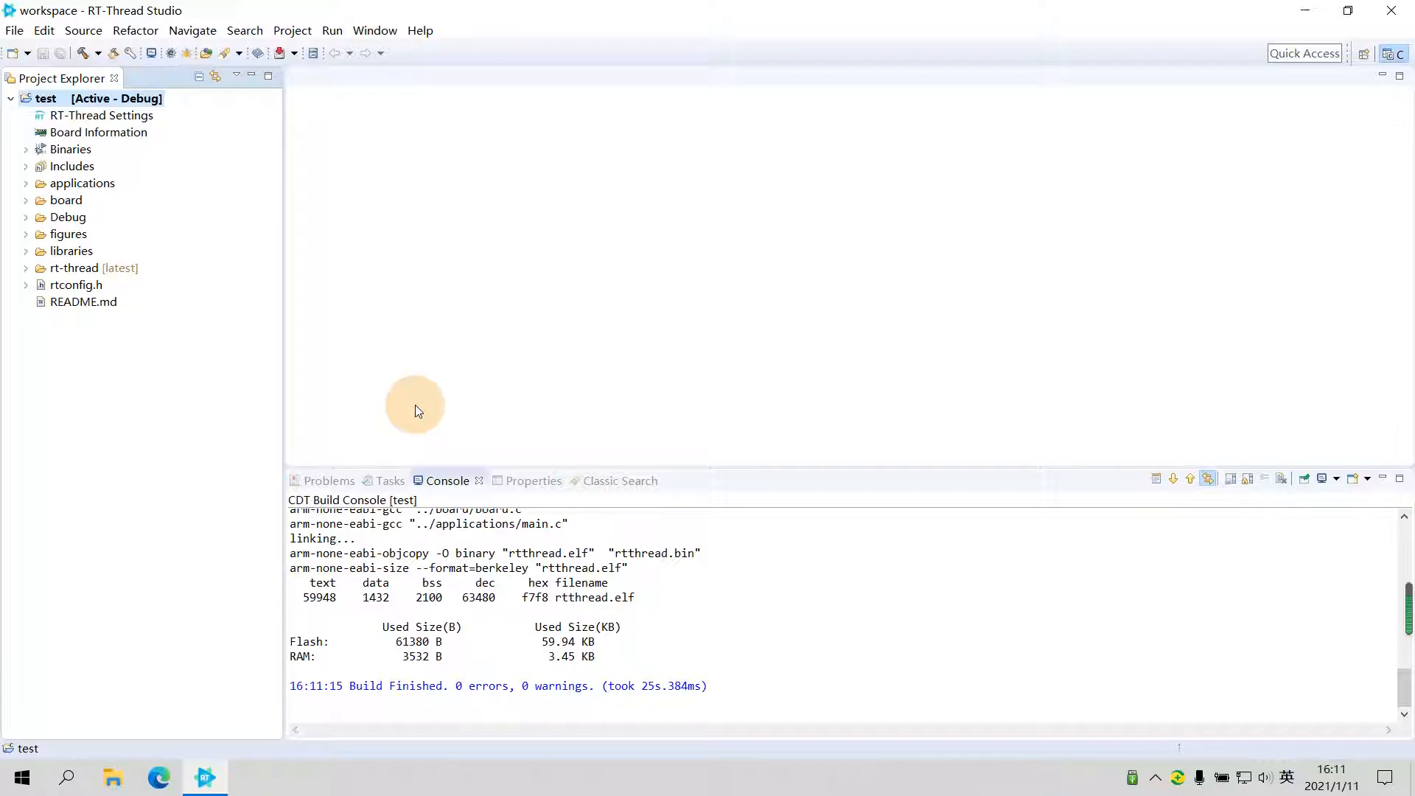
click(280, 55)
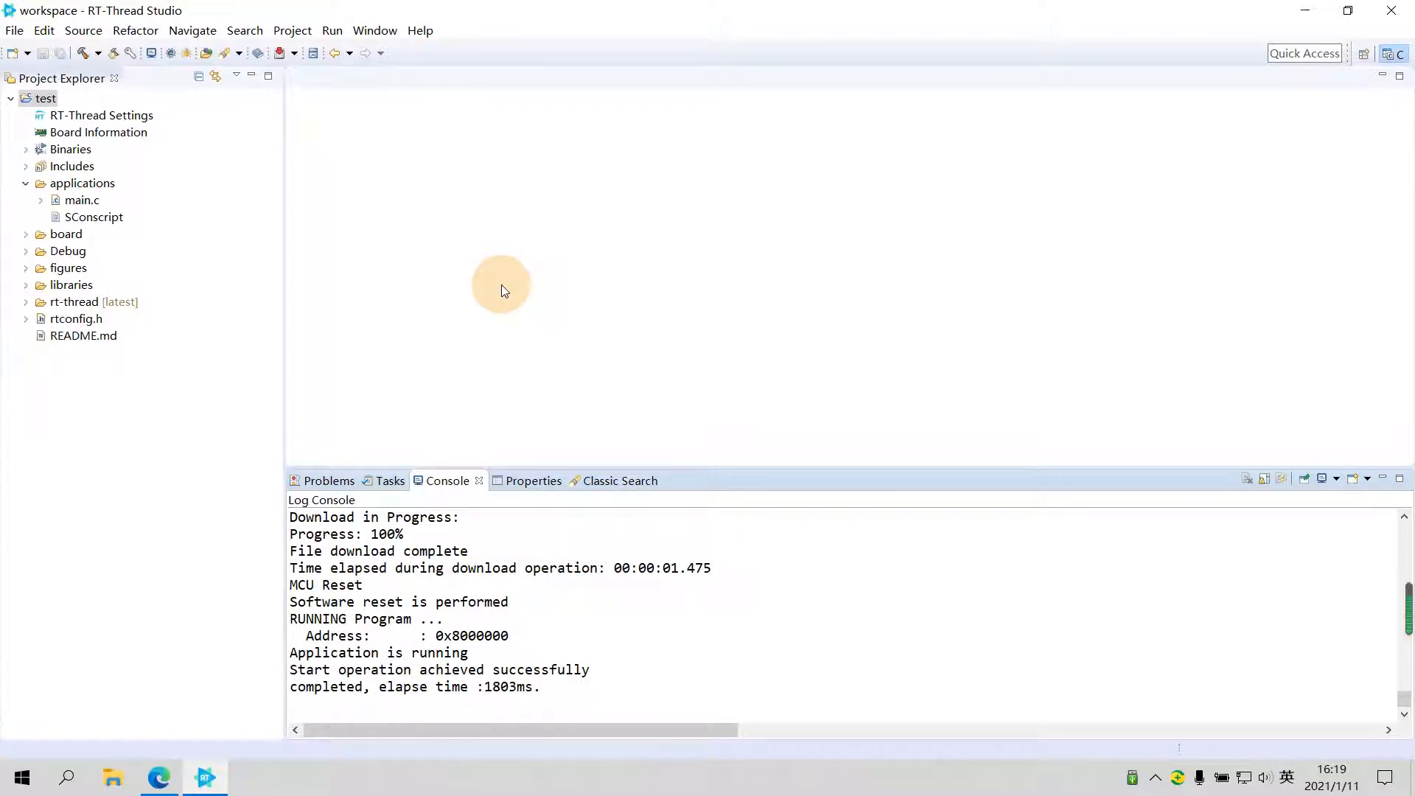
- Open a serial terminal to the board on COM14 at 115200 baud and bring up the msh prompt
click(150, 52)
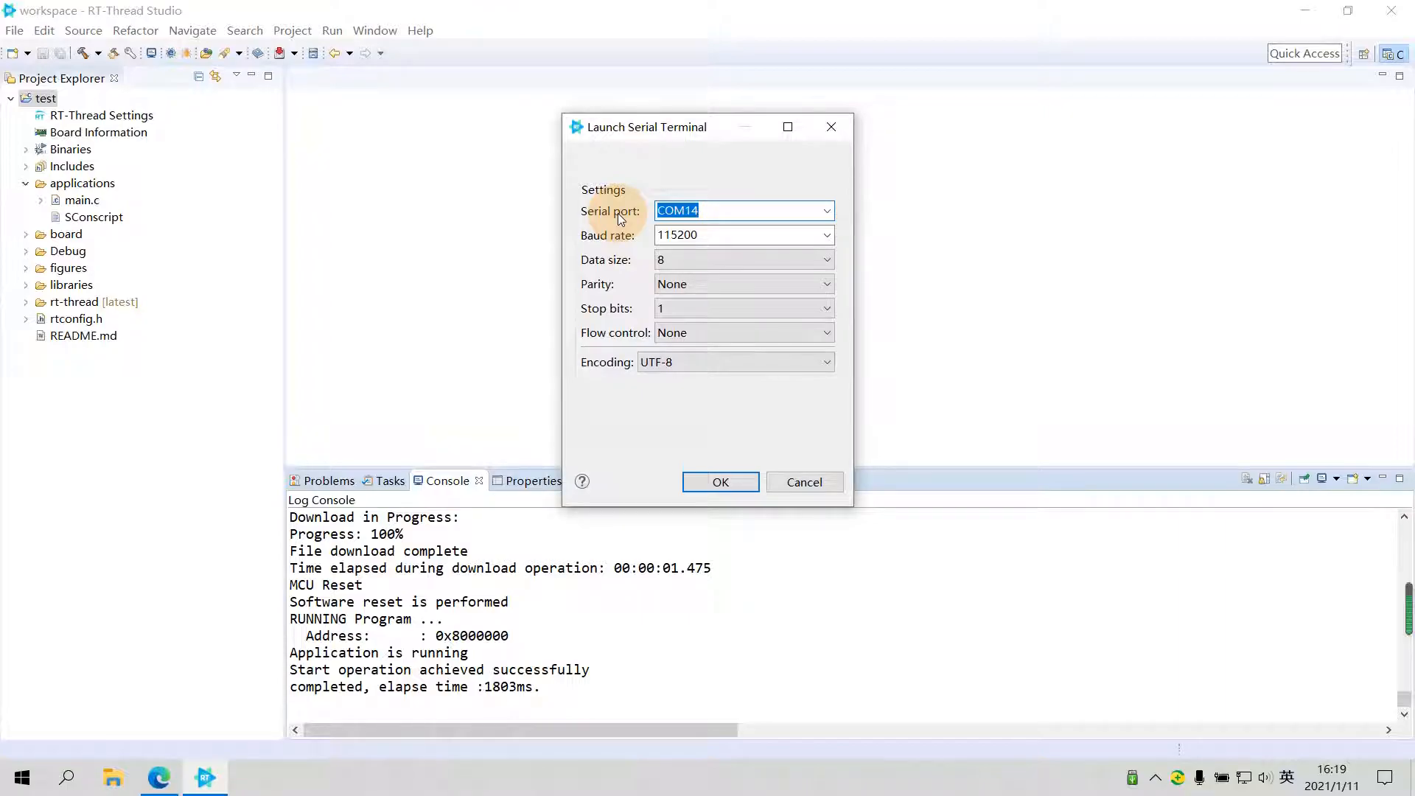
click(728, 481)
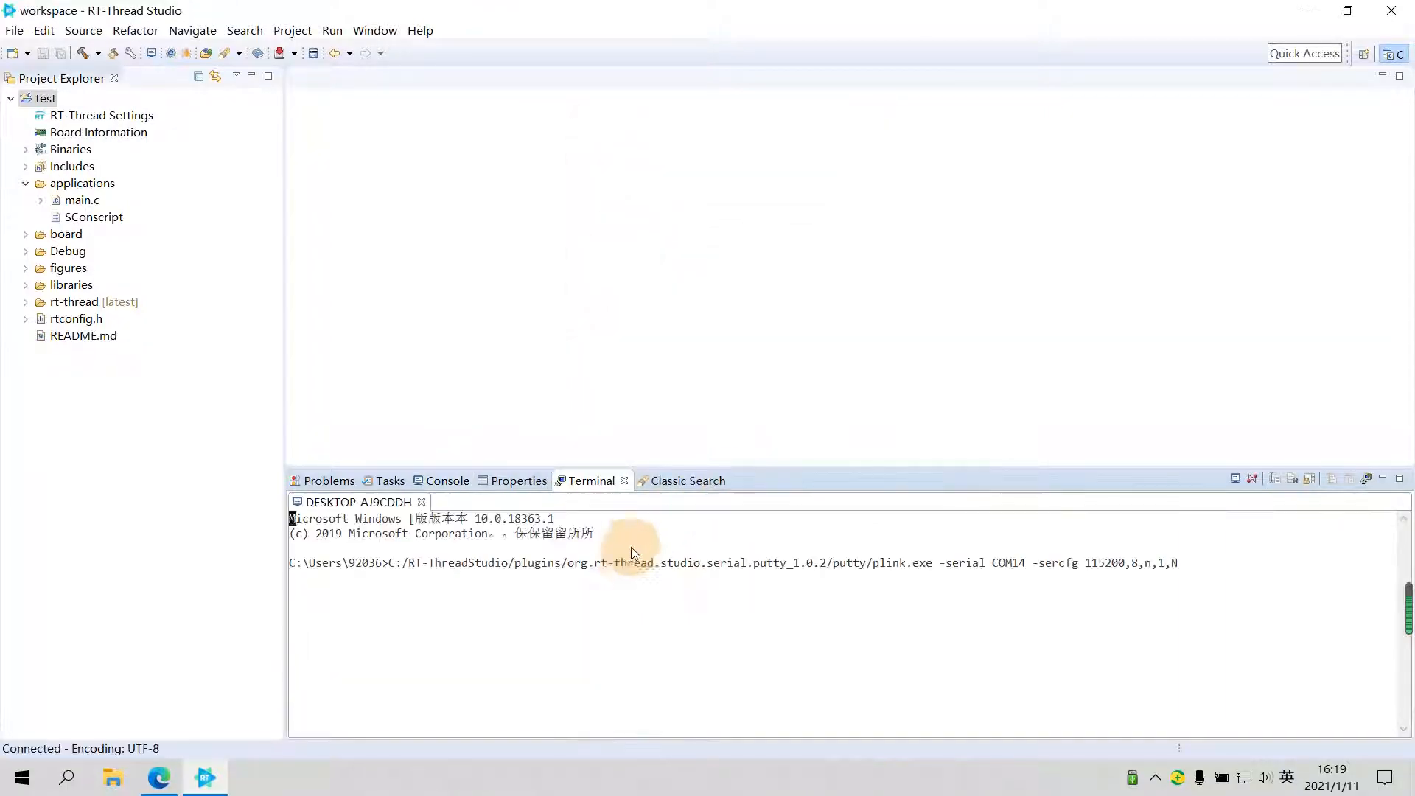
key(Return)
key(Return)
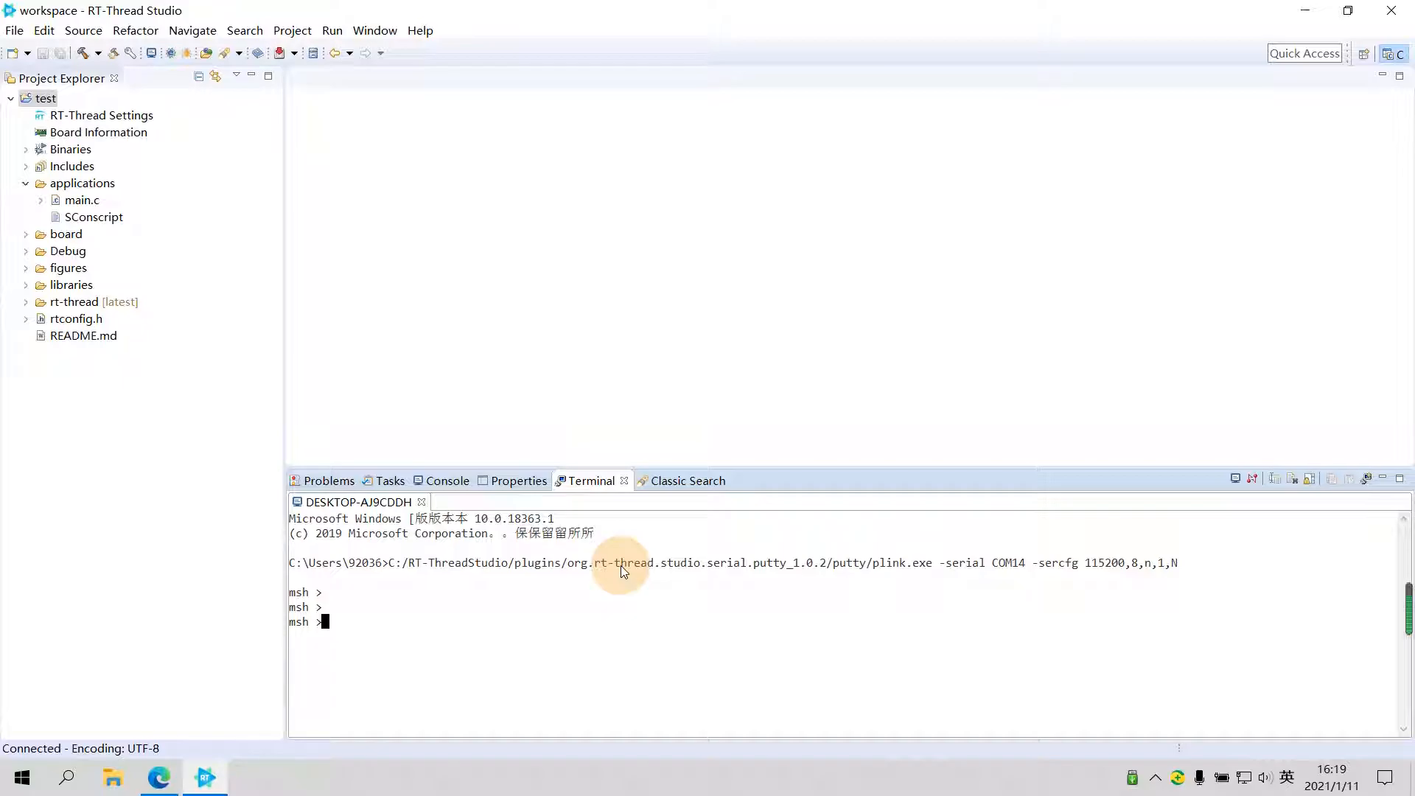
- Run the help and list_thread commands in the board's msh shell
text(help)
key(Return)
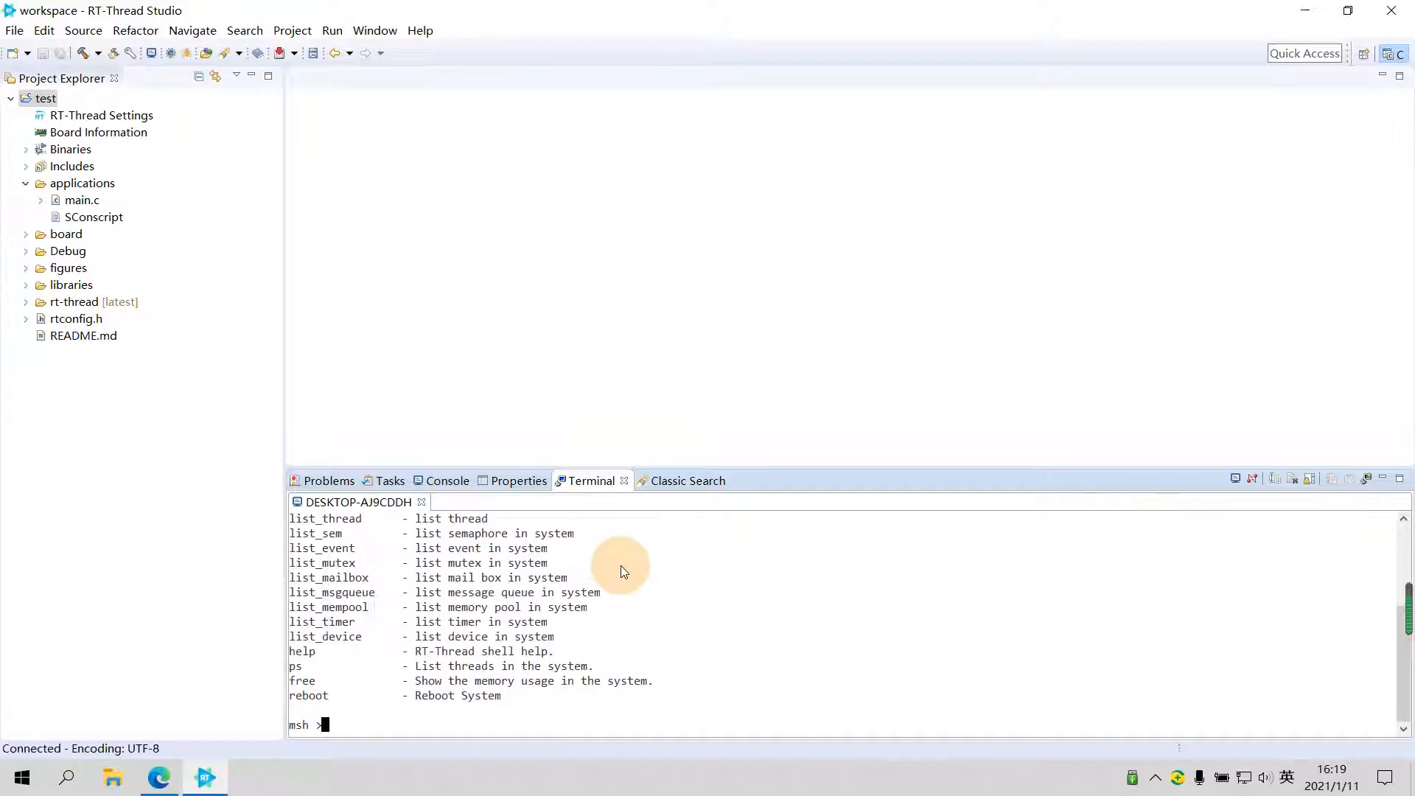
text(list_t)
key(Tab)
text(hread)
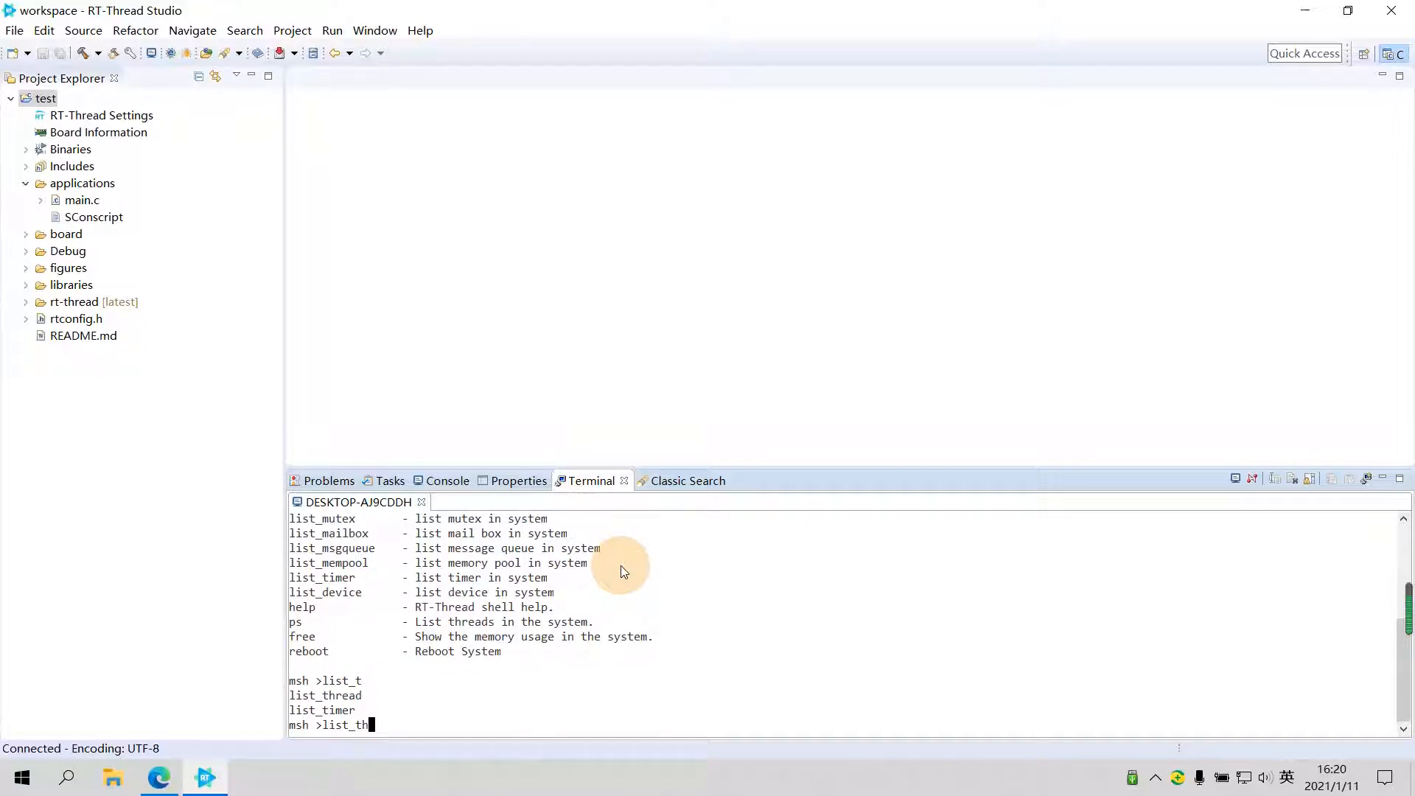
key(Return)
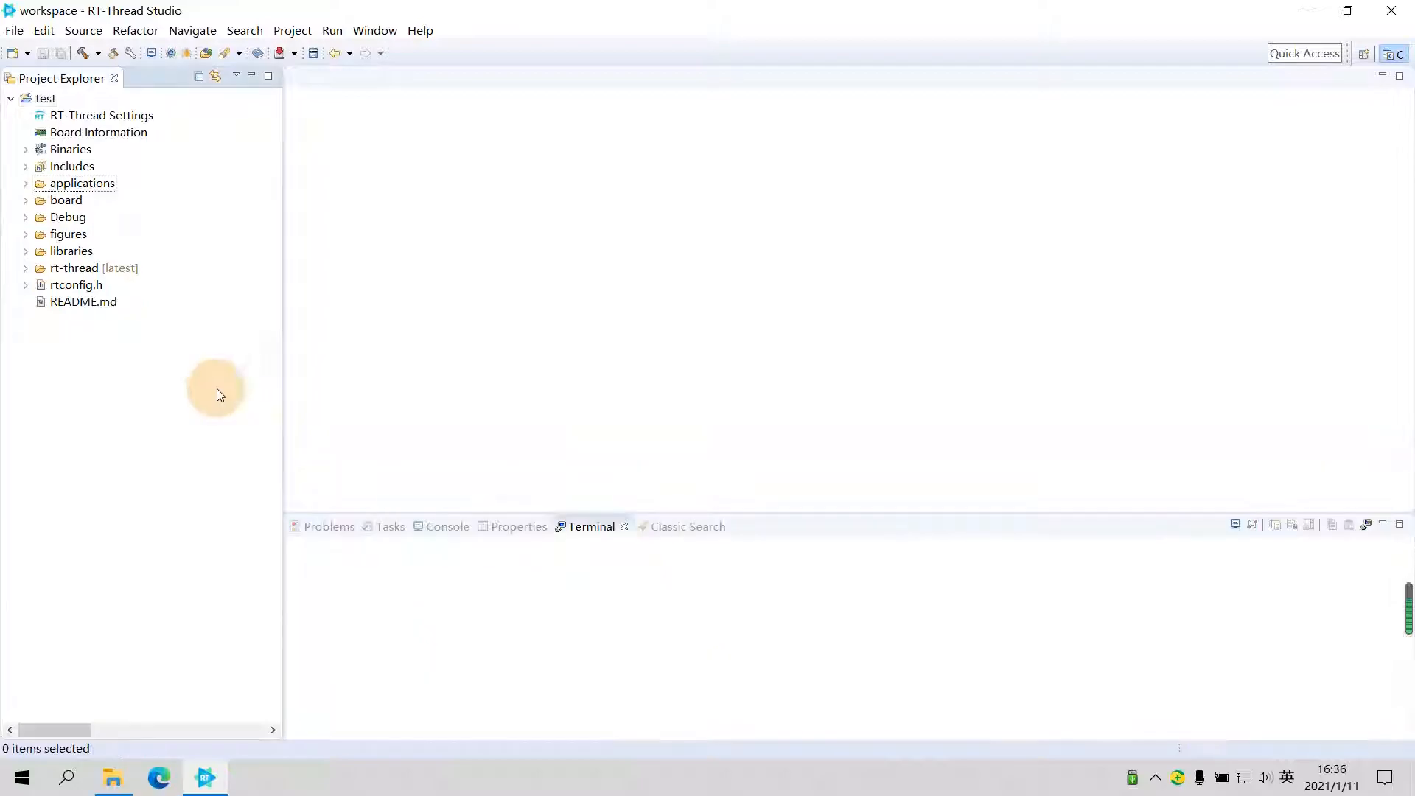
- Open main.c from the applications folder and examine the LED0 pin definition and main function
click(25, 183)
double_click(81, 199)
scroll(762, 359, down, 4)
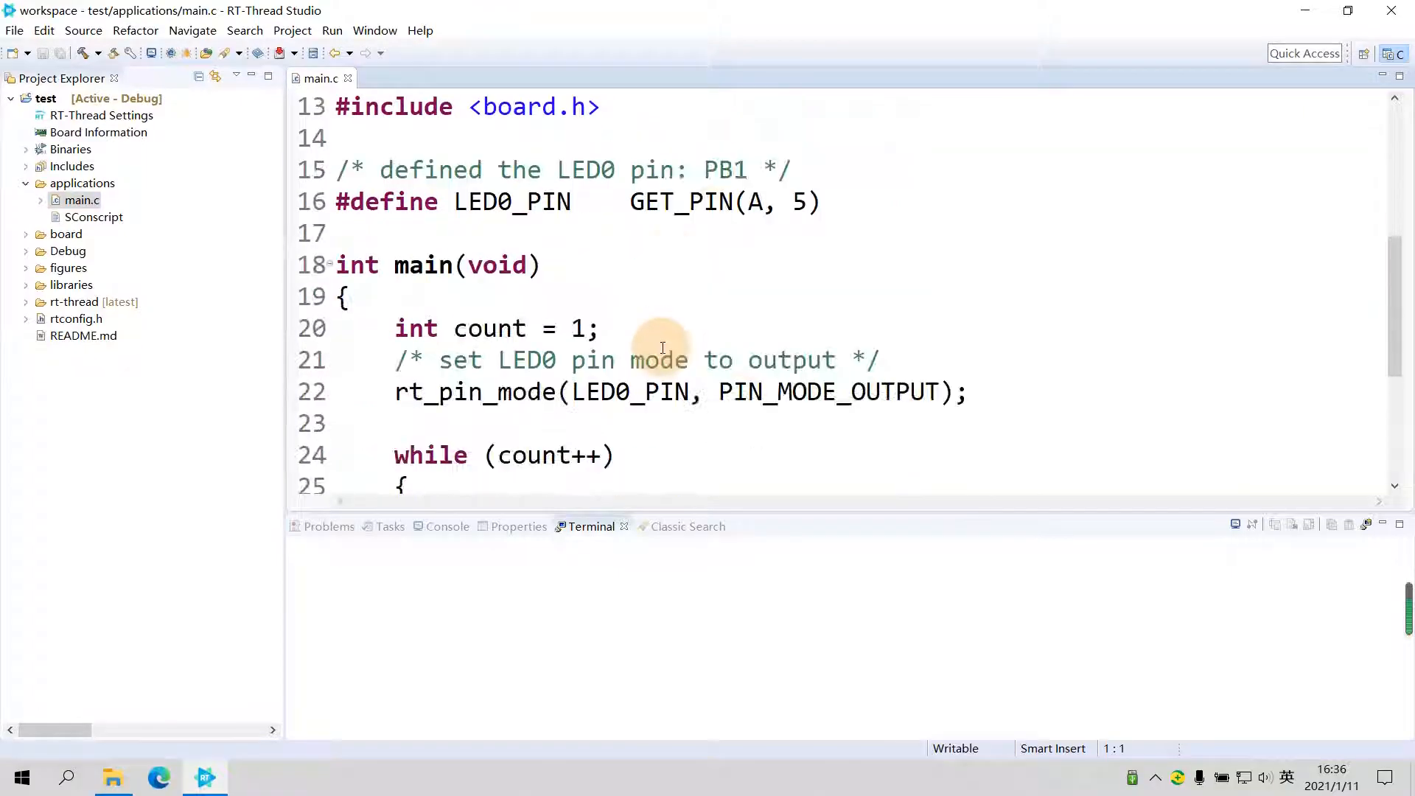